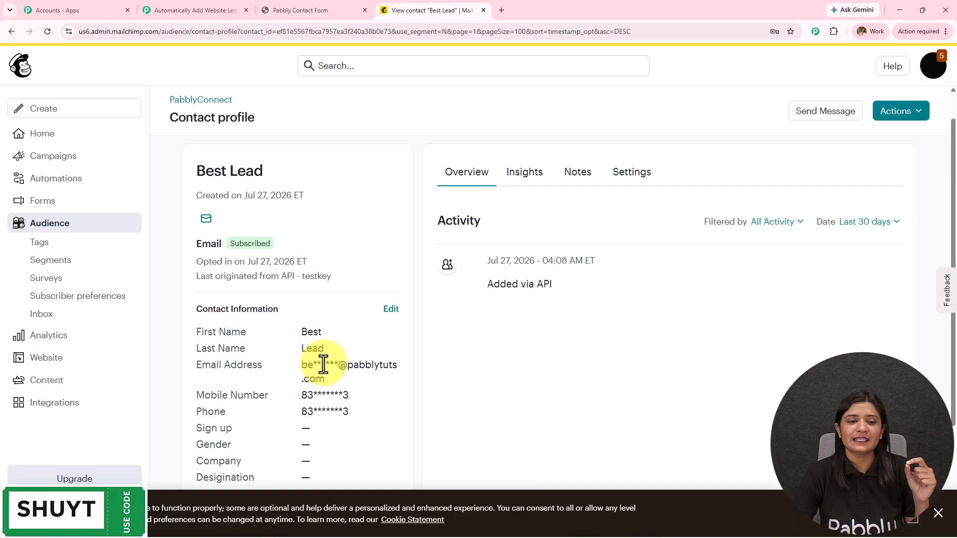
Check the Mailchimp contact's separate First Name, Last Name and Phone fields, then switch to Pabbly Connect
{"action": "scroll", "coordinate": [320, 363], "scroll_direction": "up", "scroll_amount": 3}
{"action": "scroll", "coordinate": [323, 364], "scroll_direction": "down", "scroll_amount": 2}
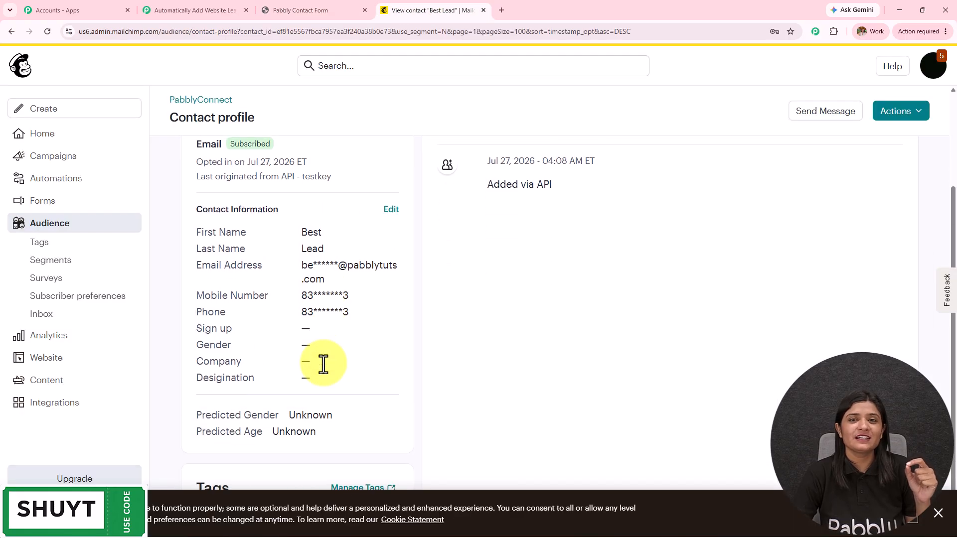
{"action": "left_click", "coordinate": [220, 11]}
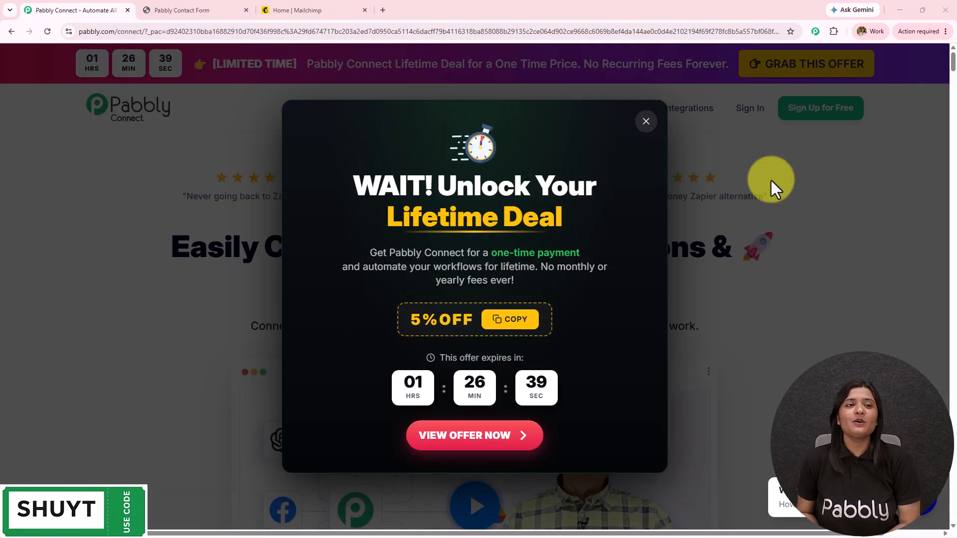
Flip between the Mailchimp dashboard, lead contact form and Pabbly Connect homepage tabs
{"action": "left_click", "coordinate": [302, 12]}
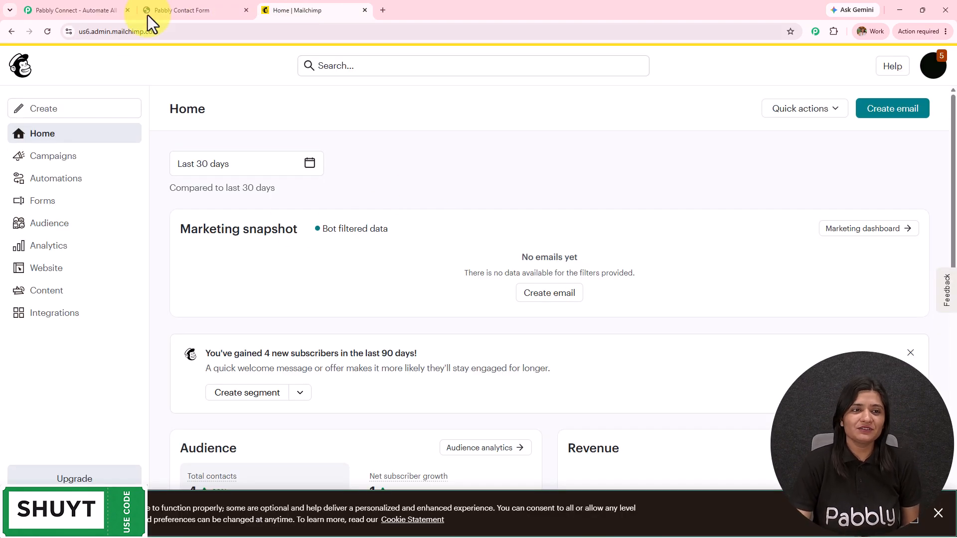
{"action": "left_click", "coordinate": [169, 9]}
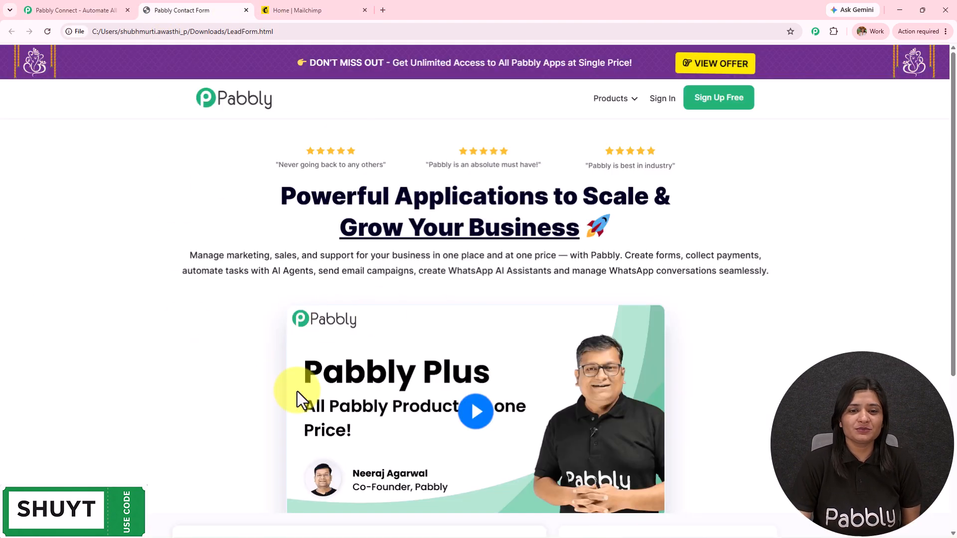
{"action": "left_click", "coordinate": [274, 9]}
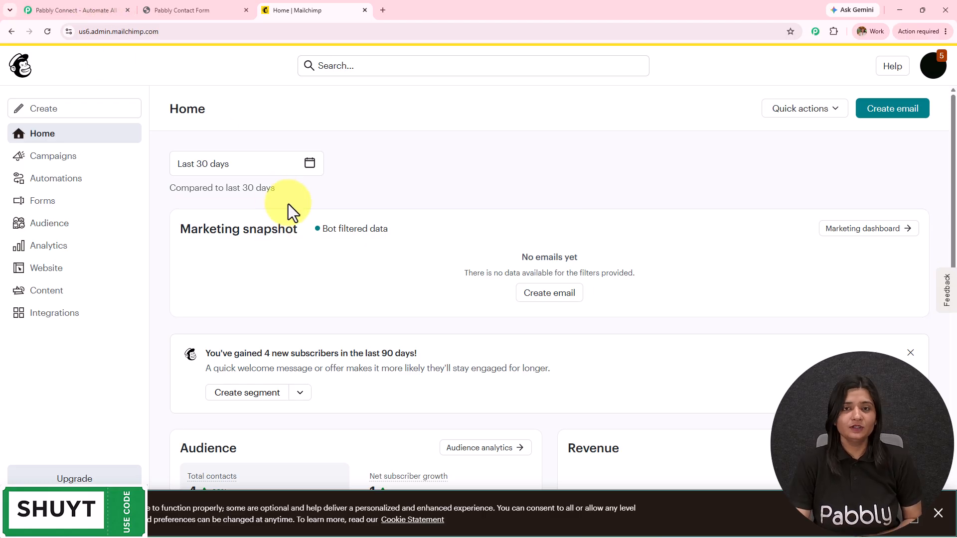
{"action": "left_click", "coordinate": [80, 8]}
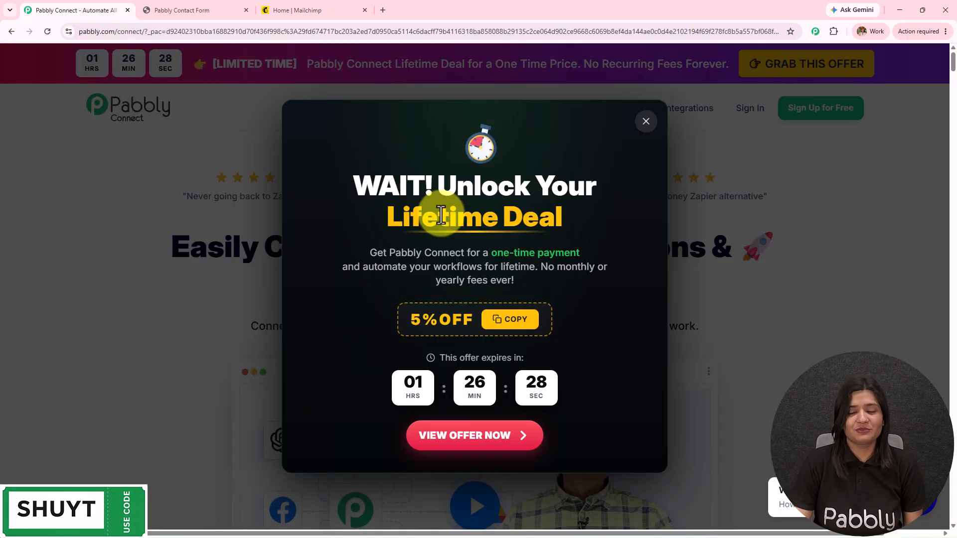
{"action": "left_click", "coordinate": [162, 10]}
{"action": "left_click", "coordinate": [310, 7]}
{"action": "left_click", "coordinate": [81, 9]}
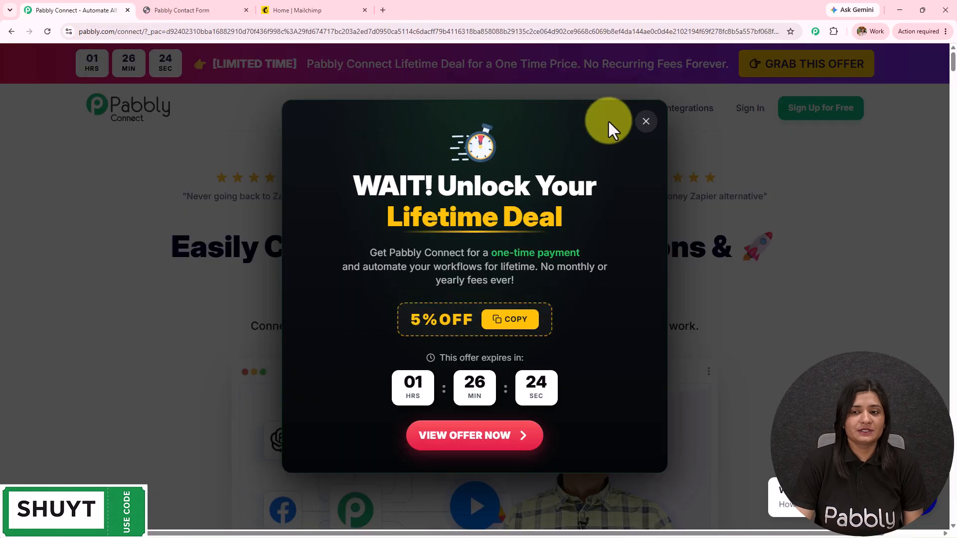
Close the lifetime-deal offer popup and sign in to the Pabbly account
{"action": "left_click", "coordinate": [646, 122]}
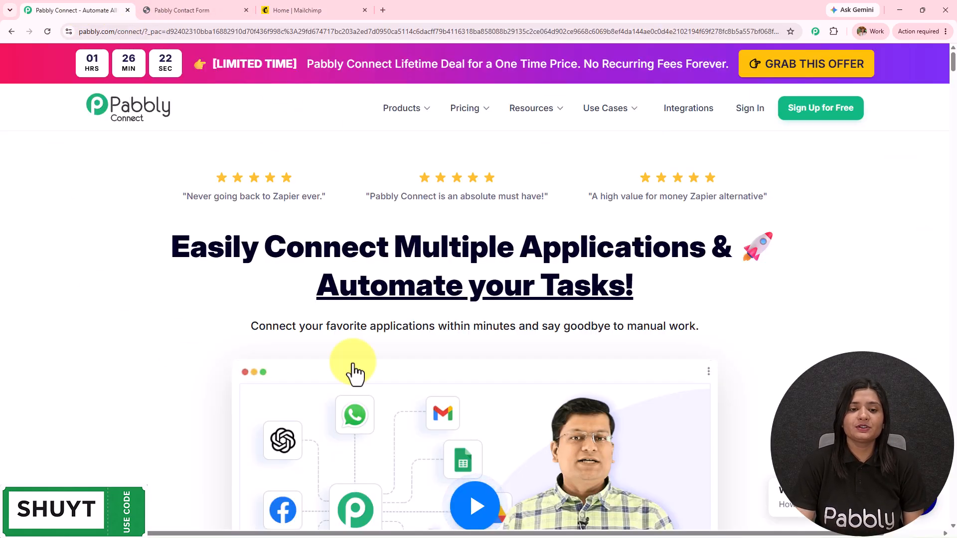
{"action": "left_click_drag", "start_coordinate": [137, 38], "coordinate": [94, 31]}
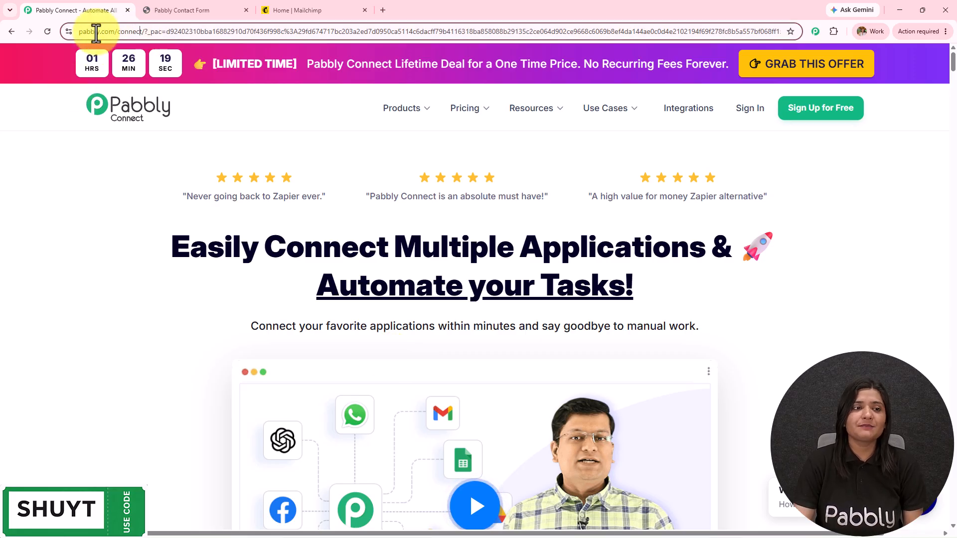
{"action": "left_click", "coordinate": [53, 166]}
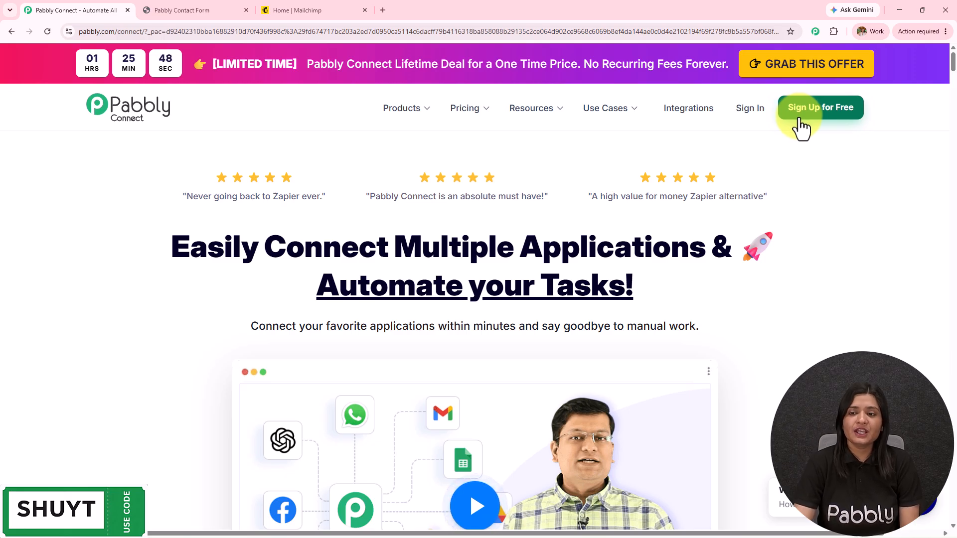
{"action": "left_click", "coordinate": [742, 114]}
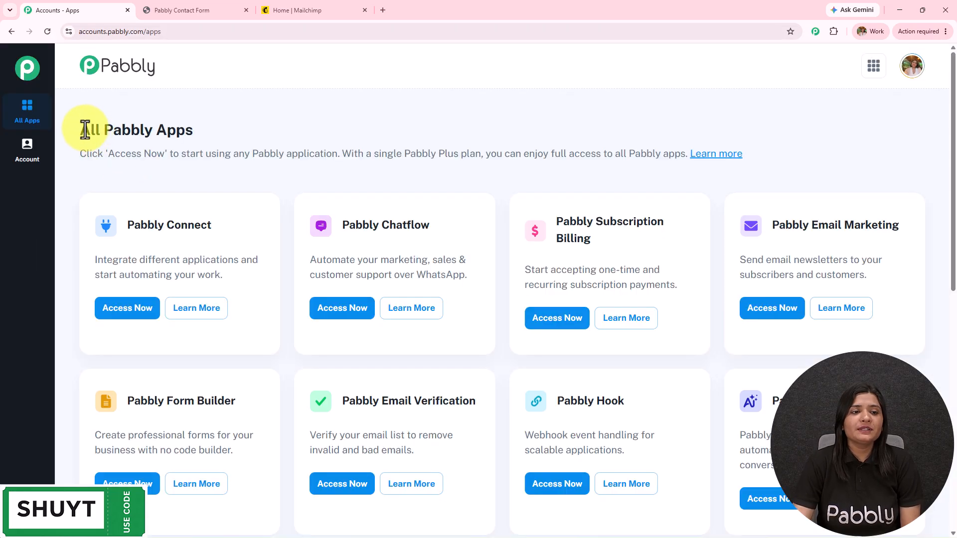
Launch Pabbly Connect from its card on the All Pabbly Apps page
{"action": "left_click_drag", "start_coordinate": [86, 129], "coordinate": [341, 124]}
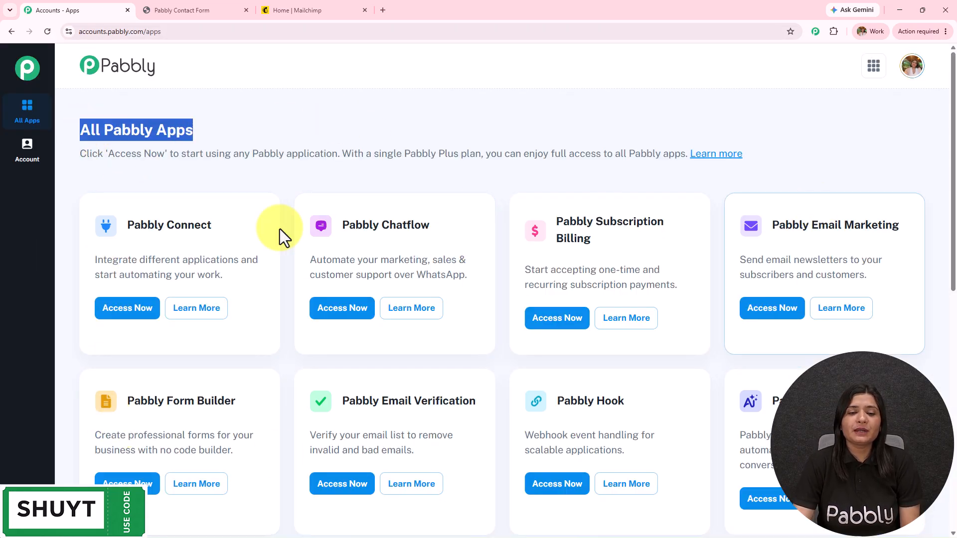
{"action": "left_click_drag", "start_coordinate": [125, 227], "coordinate": [243, 228]}
{"action": "left_click", "coordinate": [122, 314]}
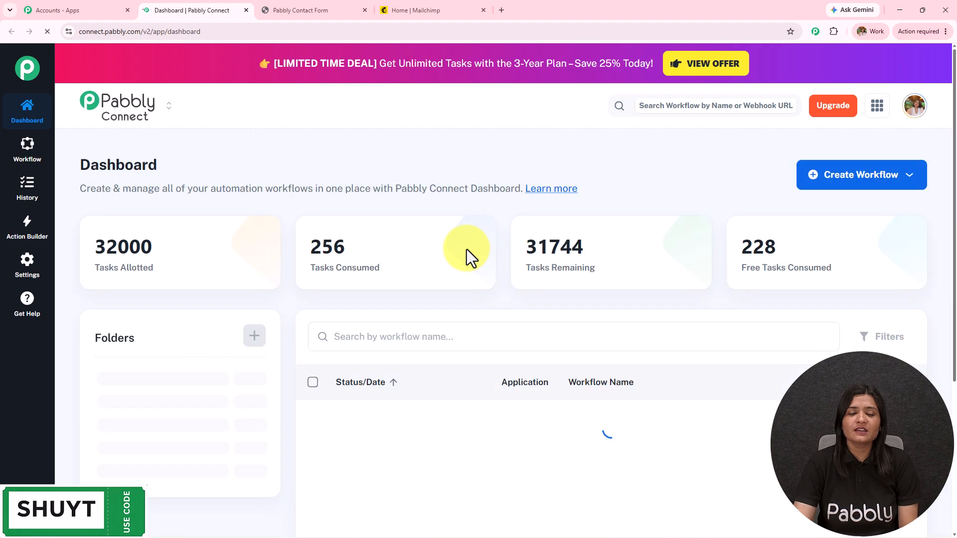
{"action": "scroll", "coordinate": [402, 324], "scroll_direction": "down", "scroll_amount": 10}
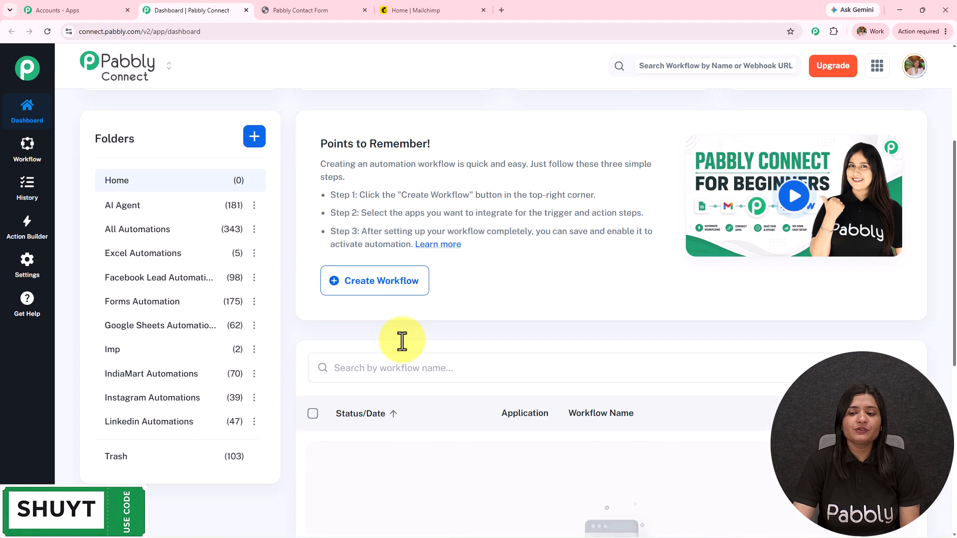
{"action": "scroll", "coordinate": [161, 381], "scroll_direction": "up", "scroll_amount": 8}
{"action": "scroll", "coordinate": [161, 381], "scroll_direction": "up", "scroll_amount": 3}
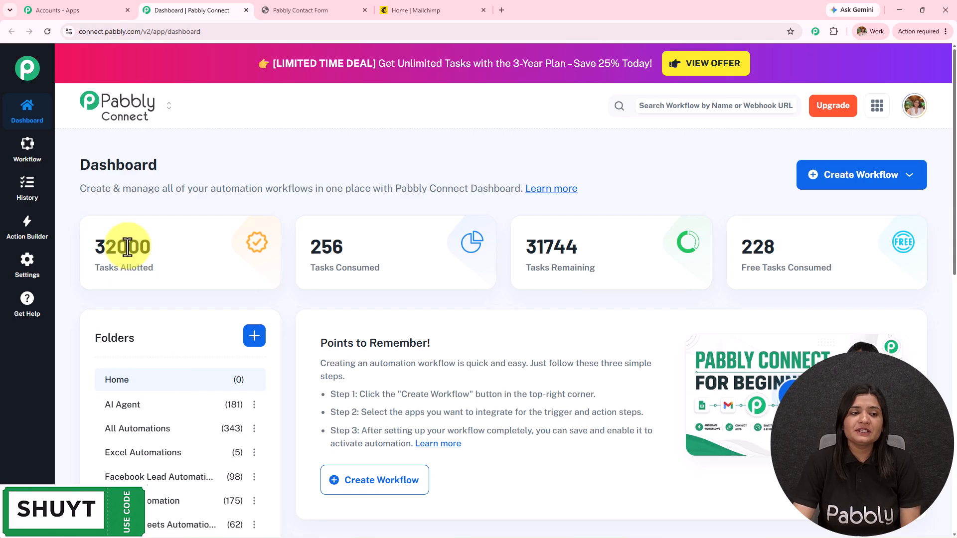
Dismiss the new-folder prompt and start a blank workflow from scratch
{"action": "left_click", "coordinate": [255, 336]}
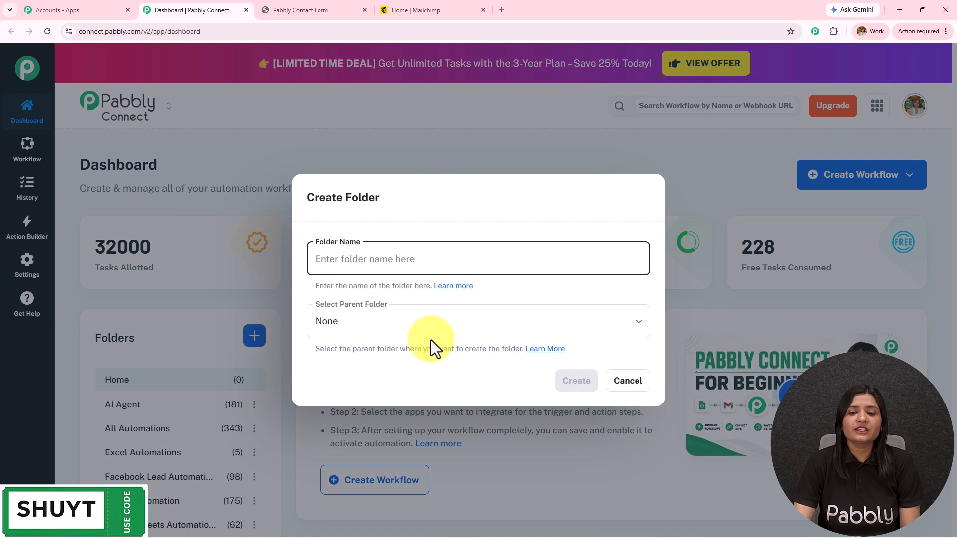
{"action": "left_click", "coordinate": [644, 387]}
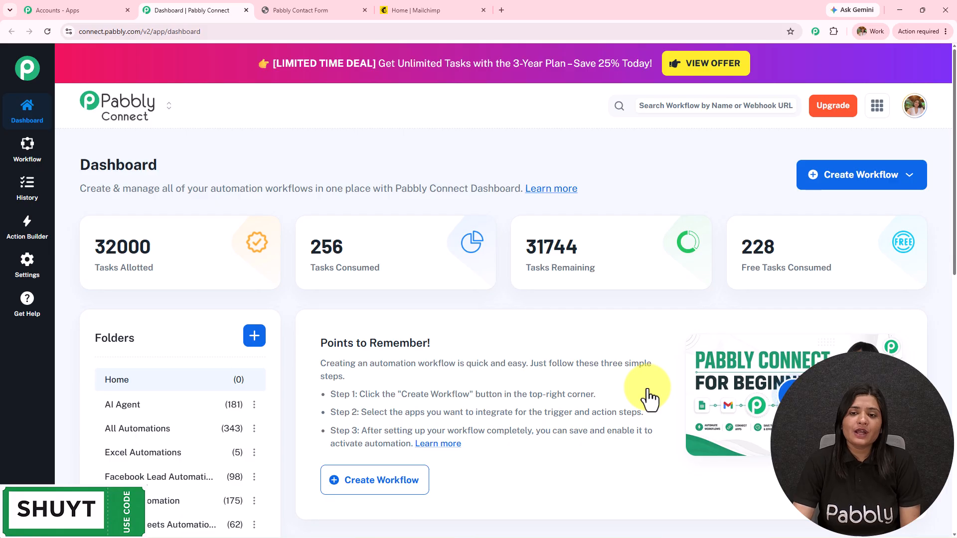
{"action": "left_click", "coordinate": [872, 186]}
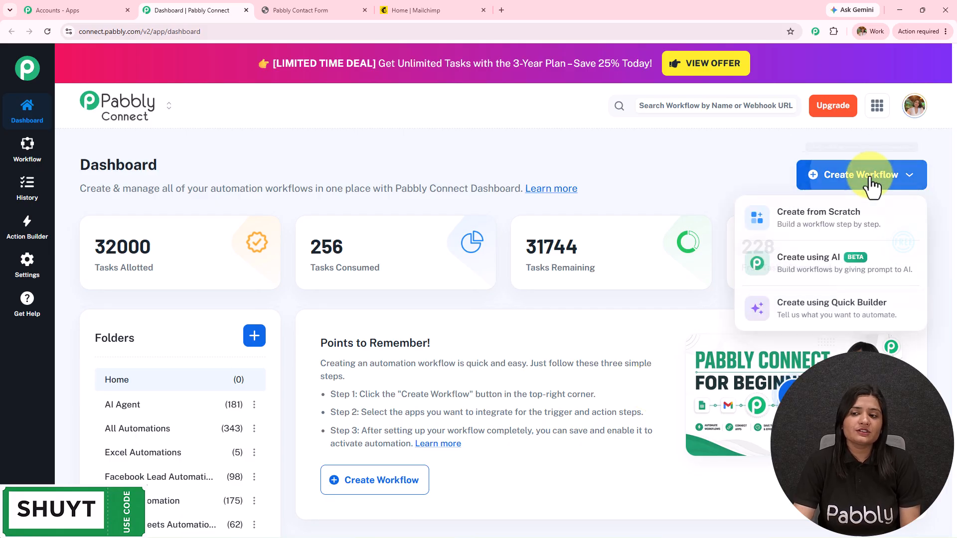
{"action": "left_click", "coordinate": [850, 216]}
Name the workflow 'Automatically Add Website Leads to Mailchimp', place it in Forms Automation, and create it
{"action": "key", "text": "ctrl+a"}
{"action": "type", "text": "Automatically Add Website Leads to Mailchimp"}
{"action": "key", "text": "ctrl+a"}
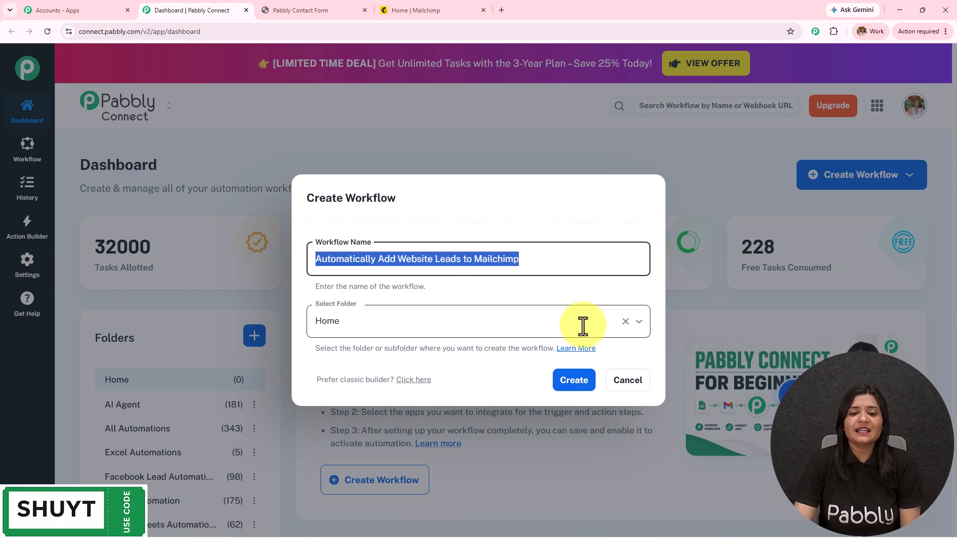
{"action": "left_click", "coordinate": [354, 321]}
{"action": "scroll", "coordinate": [374, 271], "scroll_direction": "down", "scroll_amount": 5}
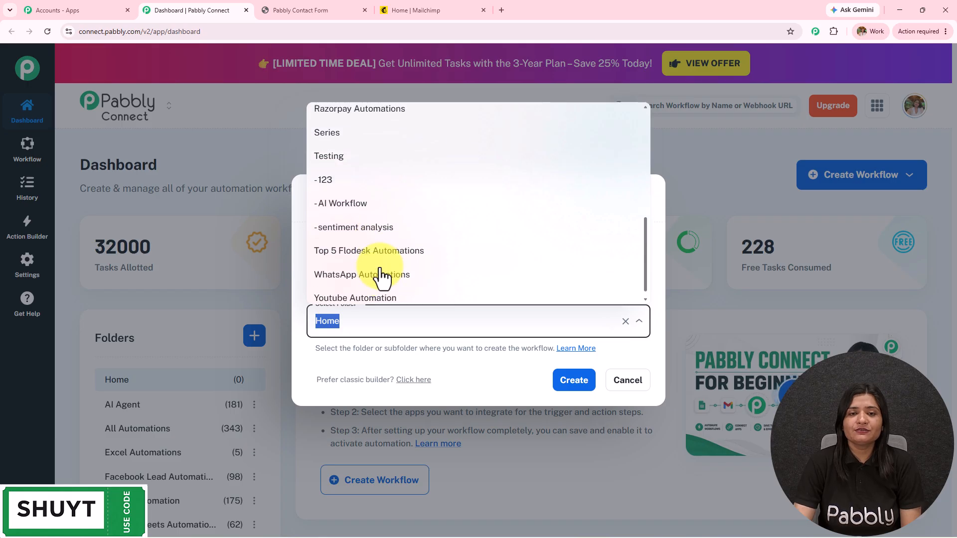
{"action": "scroll", "coordinate": [382, 277], "scroll_direction": "up", "scroll_amount": 5}
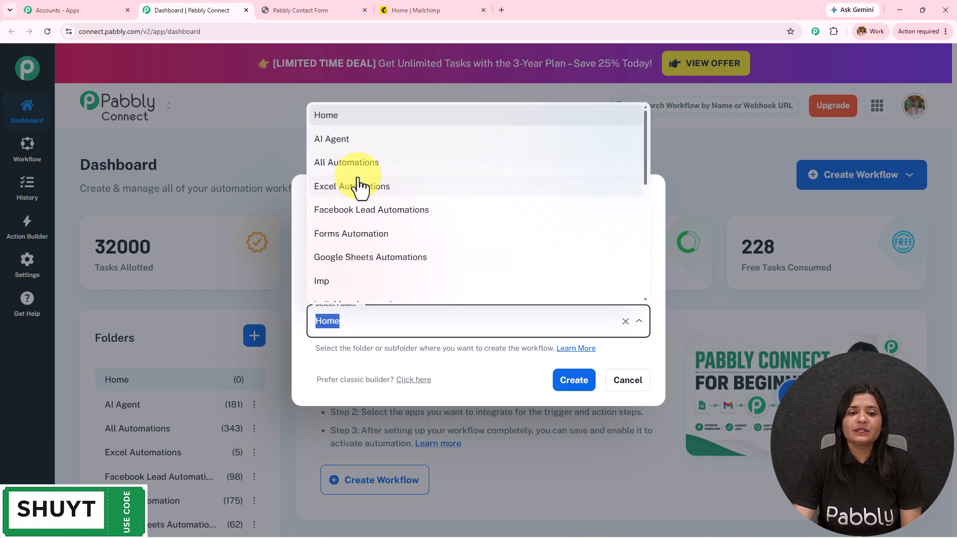
{"action": "scroll", "coordinate": [364, 273], "scroll_direction": "down", "scroll_amount": 4}
{"action": "scroll", "coordinate": [366, 274], "scroll_direction": "up", "scroll_amount": 4}
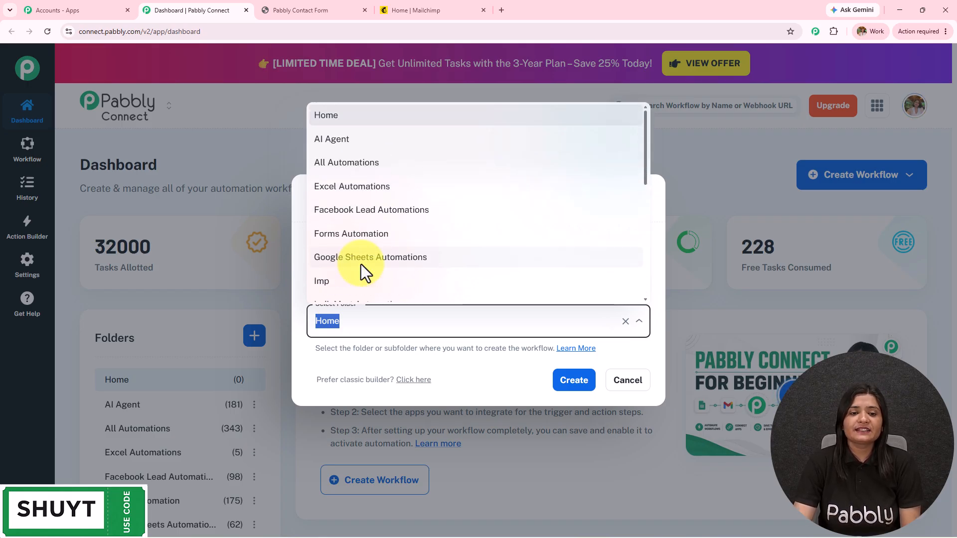
{"action": "left_click", "coordinate": [355, 233]}
{"action": "left_click", "coordinate": [573, 385]}
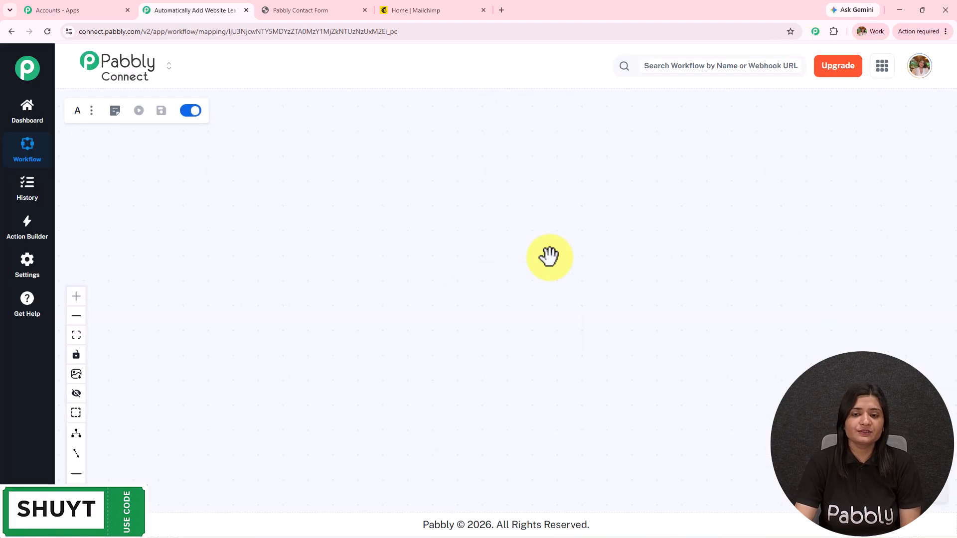
Glance at the contact form and Mailchimp tabs, then return to the empty workflow canvas
{"action": "left_click_drag", "start_coordinate": [637, 348], "coordinate": [398, 301]}
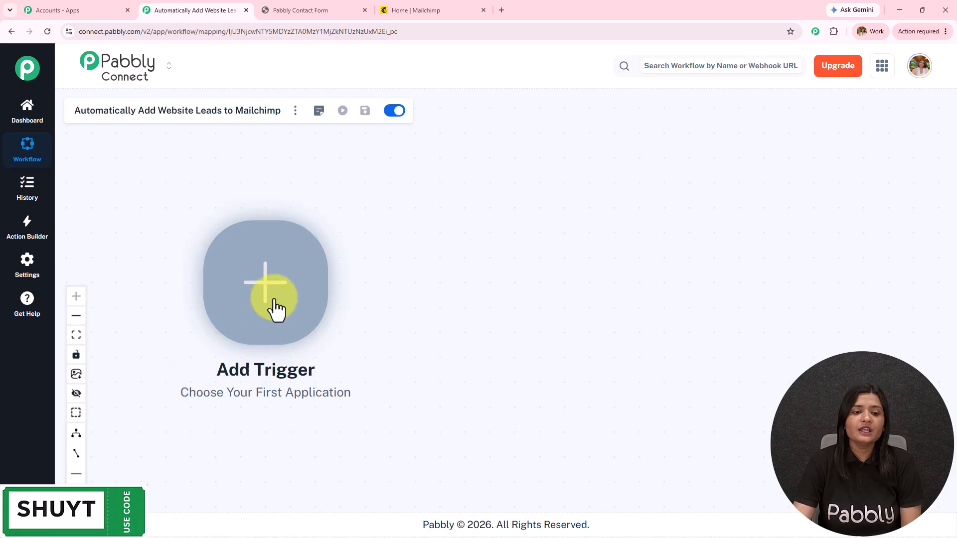
{"action": "left_click", "coordinate": [319, 10]}
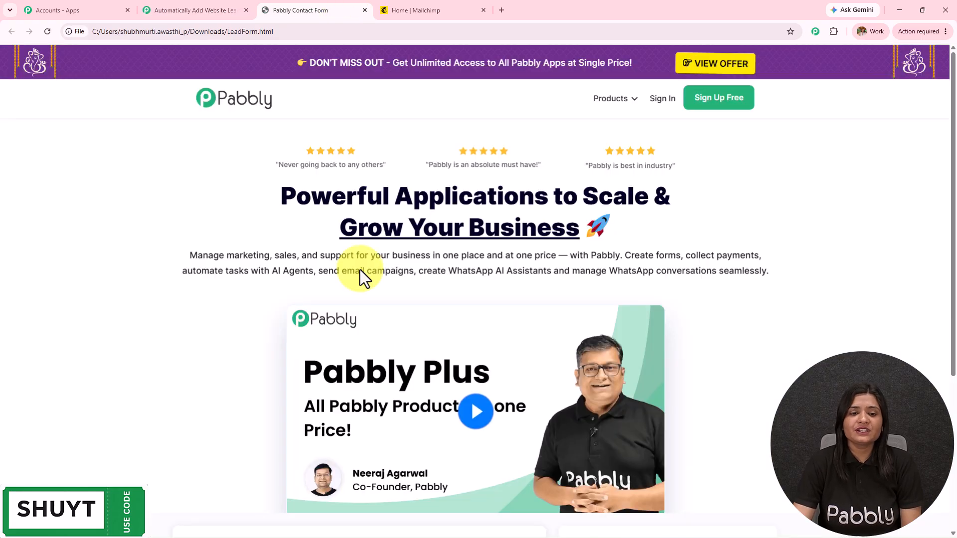
{"action": "scroll", "coordinate": [359, 270], "scroll_direction": "down", "scroll_amount": 5}
{"action": "left_click", "coordinate": [427, 9]}
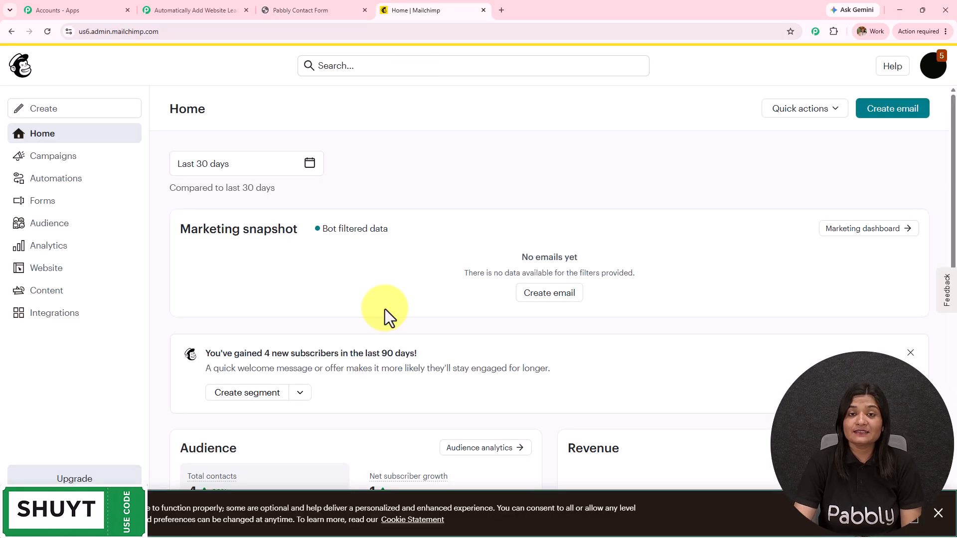
{"action": "left_click", "coordinate": [305, 9]}
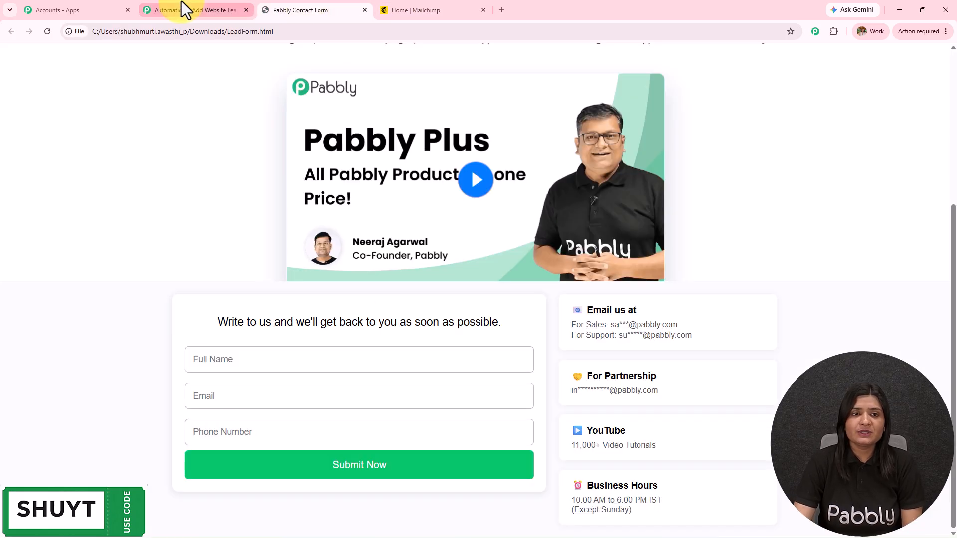
{"action": "left_click", "coordinate": [188, 9]}
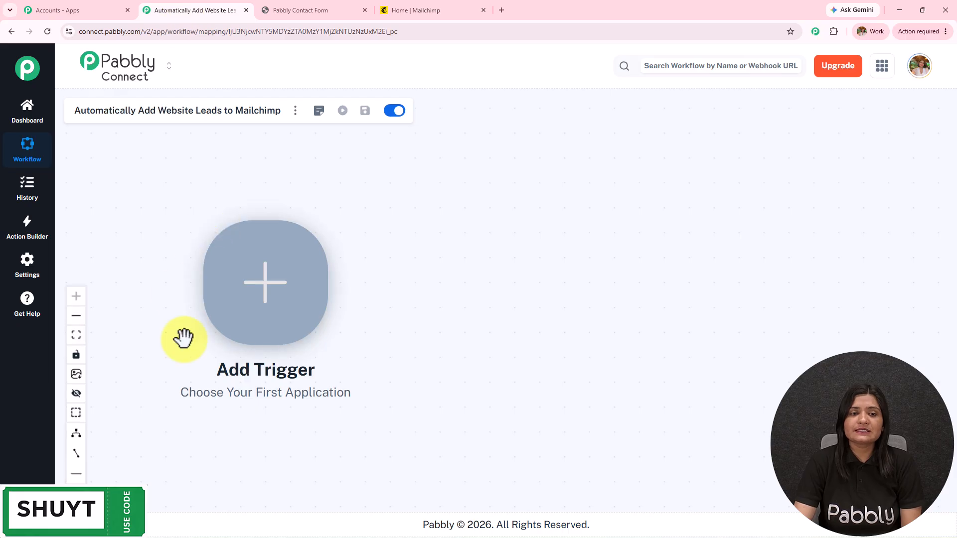
Set Webhook by Pabbly with Catch Webhook (Preferred) as the trigger and connect to generate its URL
{"action": "left_click", "coordinate": [285, 258]}
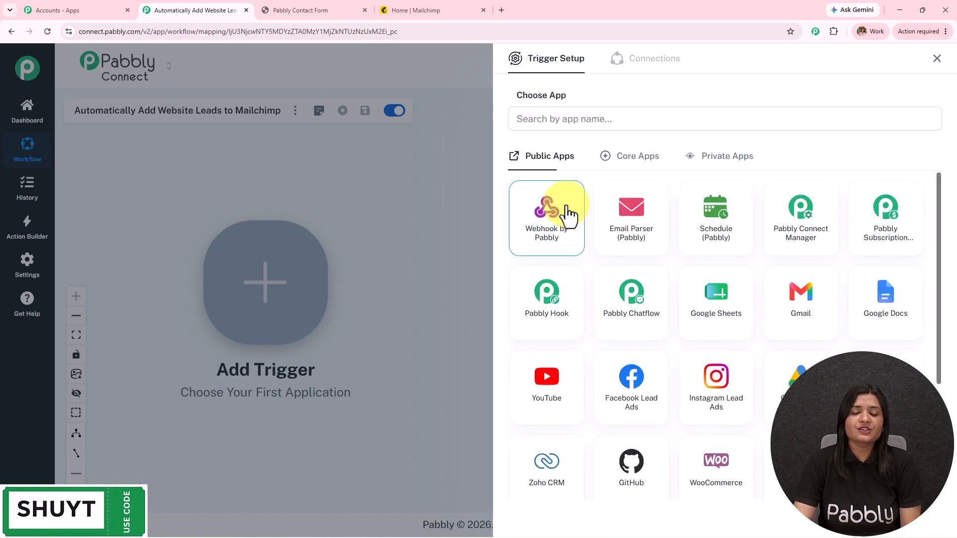
{"action": "left_click", "coordinate": [567, 214]}
{"action": "left_click", "coordinate": [546, 170]}
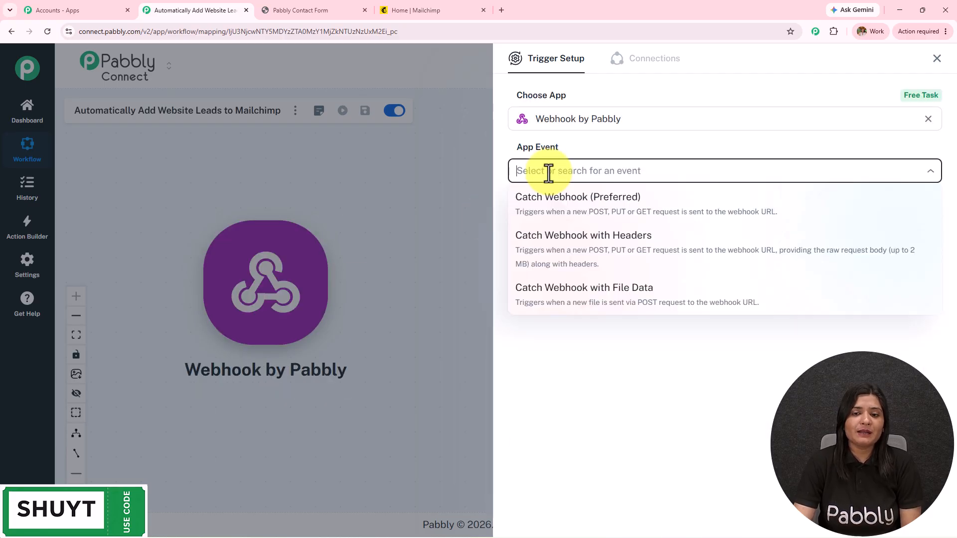
{"action": "left_click", "coordinate": [563, 219]}
{"action": "left_click", "coordinate": [561, 220]}
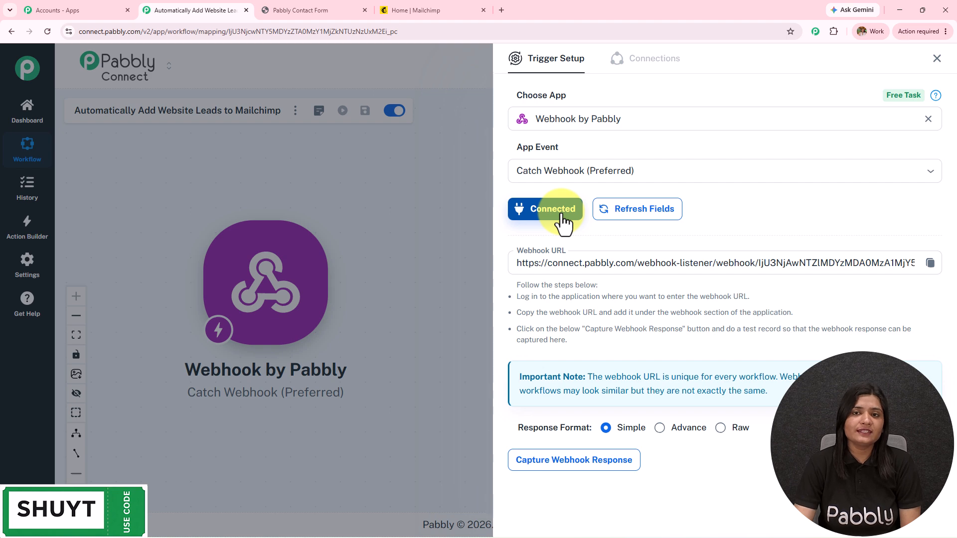
{"action": "scroll", "coordinate": [560, 258], "scroll_direction": "down", "scroll_amount": 1}
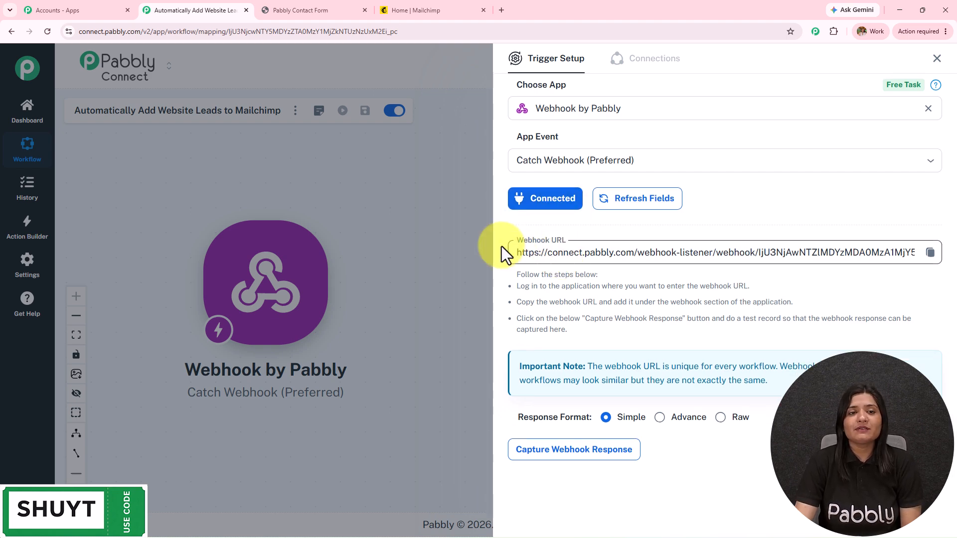
Compare the lead contact form page with the webhook trigger's setup instructions
{"action": "left_click", "coordinate": [340, 9]}
{"action": "left_click", "coordinate": [162, 7]}
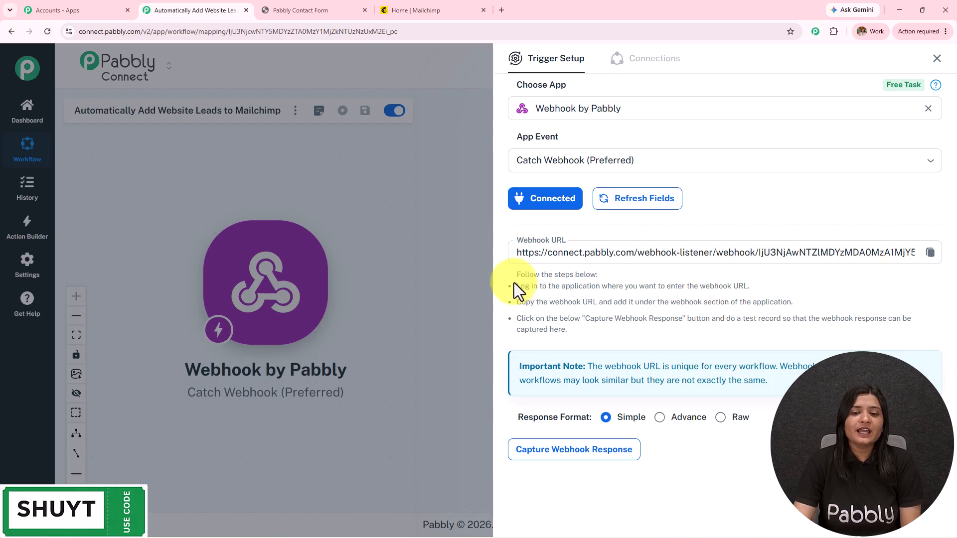
{"action": "left_click_drag", "start_coordinate": [514, 283], "coordinate": [690, 351]}
{"action": "left_click", "coordinate": [687, 336]}
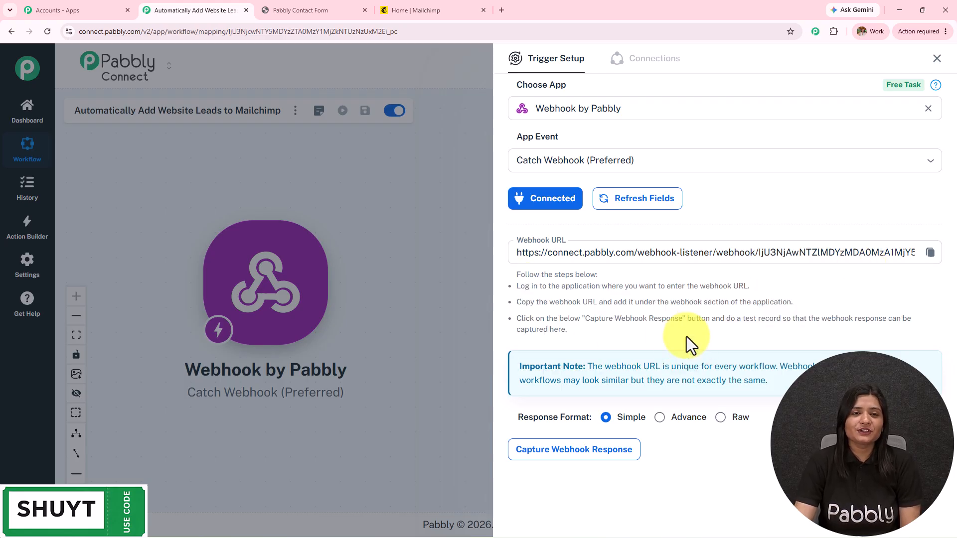
{"action": "left_click", "coordinate": [304, 10]}
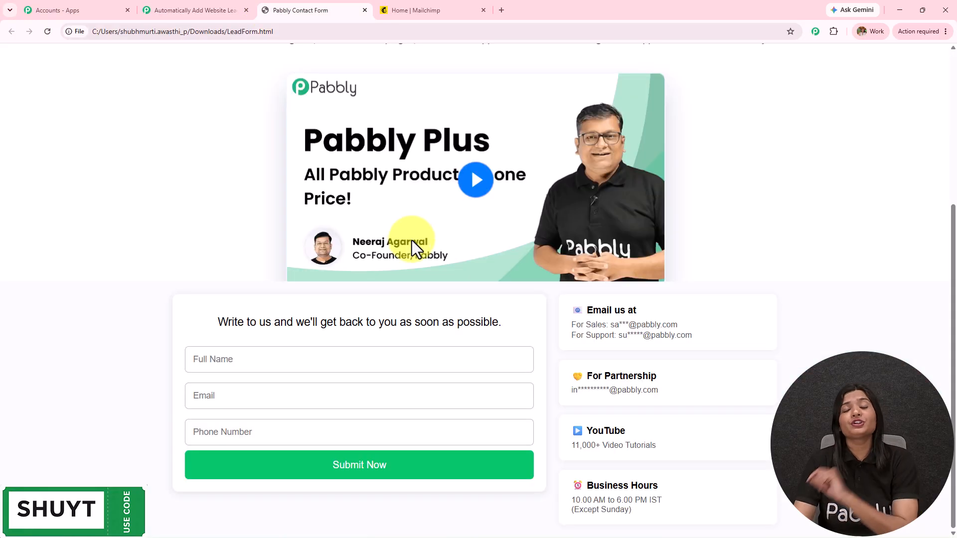
{"action": "left_click", "coordinate": [234, 10]}
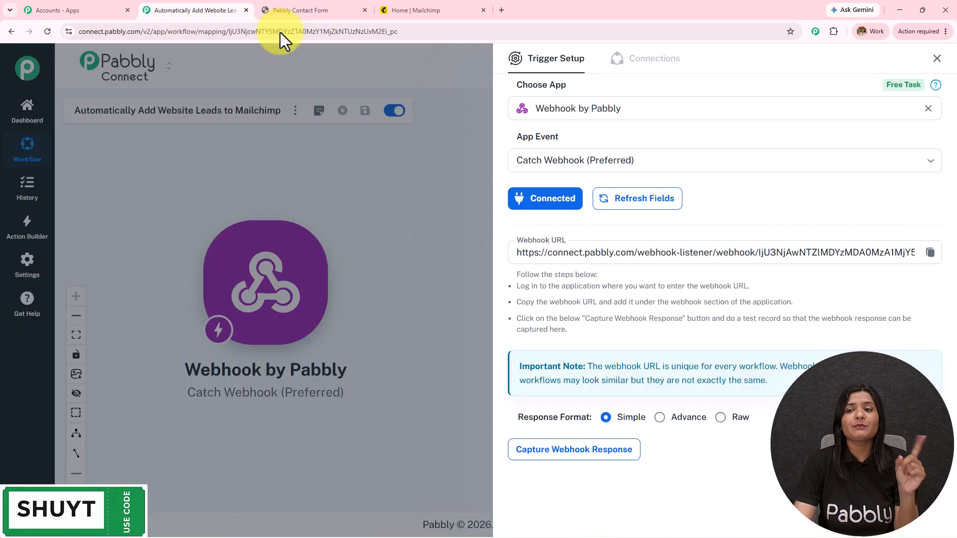
Copy the new webhook URL and paste it over the old URL in LeadForm.html's fetch call
{"action": "left_click", "coordinate": [930, 252]}
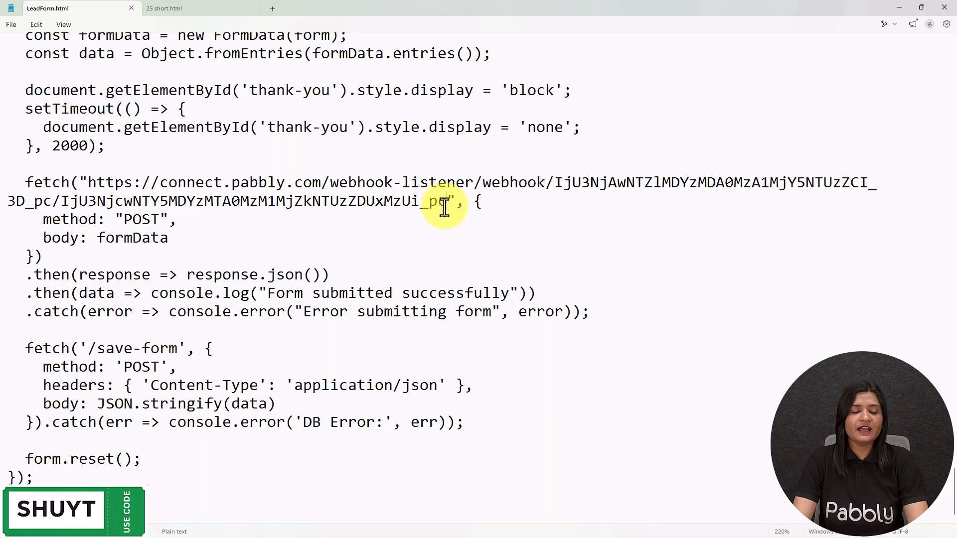
{"action": "scroll", "coordinate": [436, 259], "scroll_direction": "up", "scroll_amount": 7}
{"action": "scroll", "coordinate": [436, 259], "scroll_direction": "down", "scroll_amount": 7}
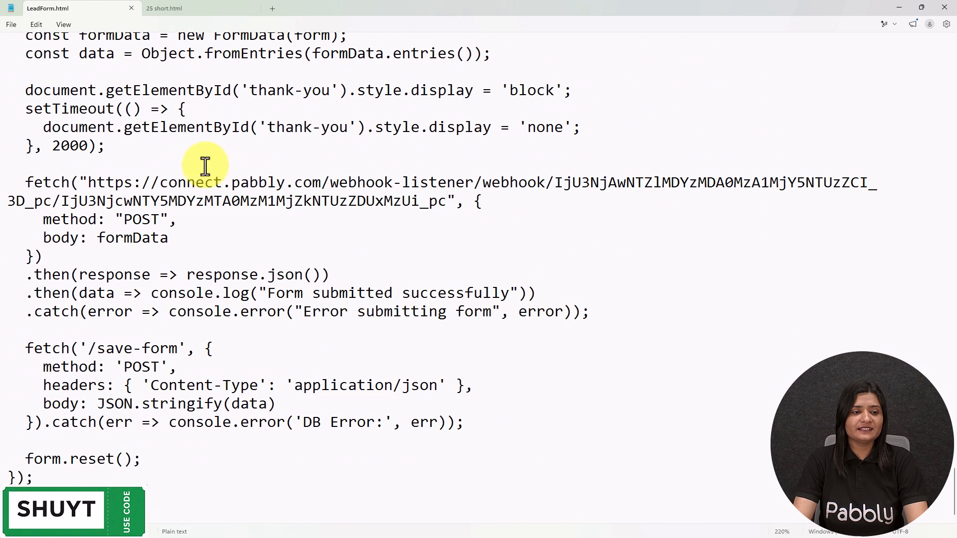
{"action": "left_click_drag", "start_coordinate": [89, 184], "coordinate": [442, 200]}
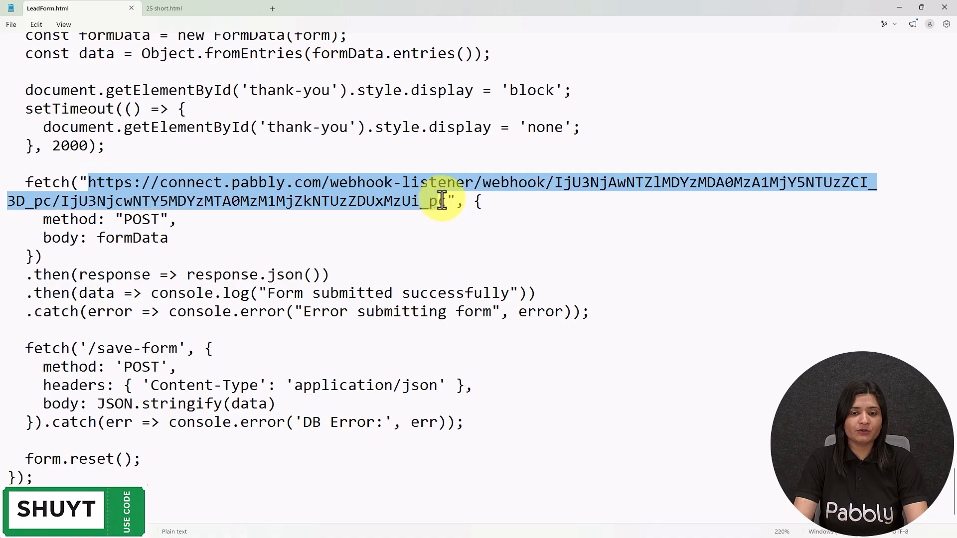
{"action": "key", "text": "BackSpace"}
{"action": "key", "text": "ctrl+v"}
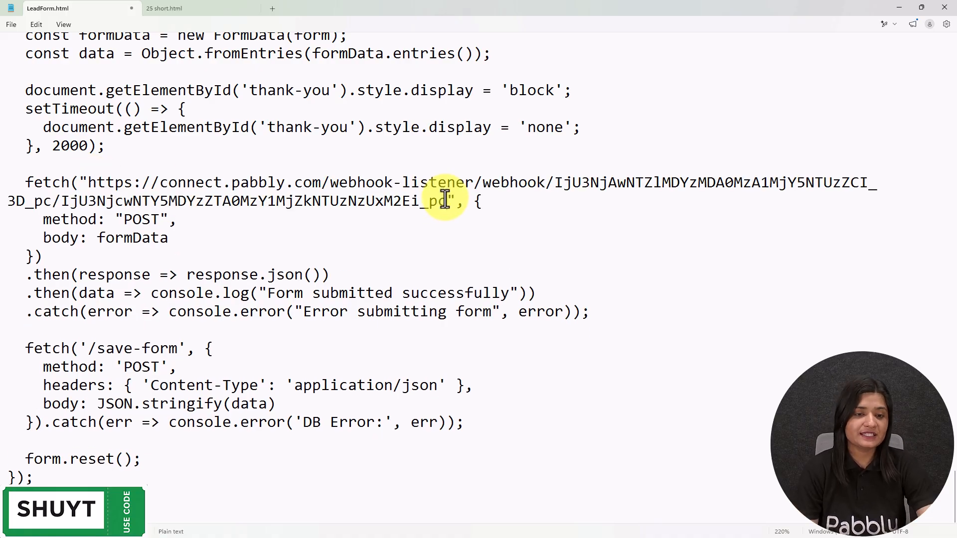
{"action": "left_click", "coordinate": [14, 27]}
Save the updated LeadForm.html
{"action": "left_click", "coordinate": [31, 129]}
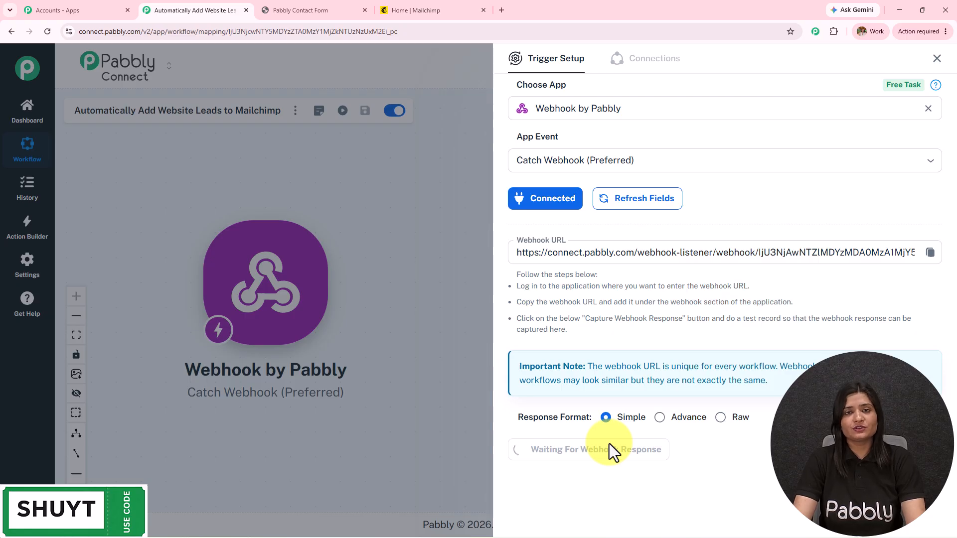
Reload the lead contact form so it posts to the new webhook URL
{"action": "left_click", "coordinate": [298, 8]}
{"action": "scroll", "coordinate": [322, 376], "scroll_direction": "up", "scroll_amount": 3}
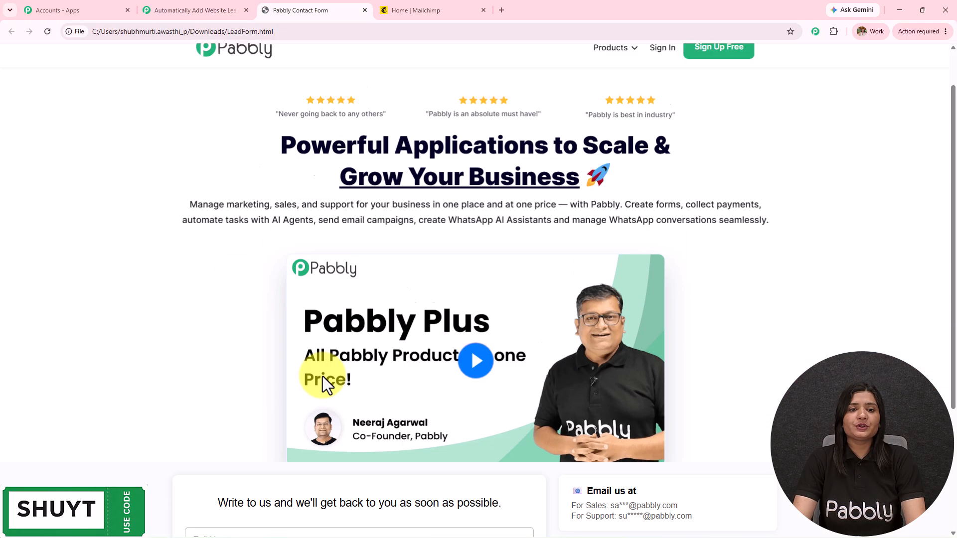
{"action": "scroll", "coordinate": [322, 376], "scroll_direction": "down", "scroll_amount": 3}
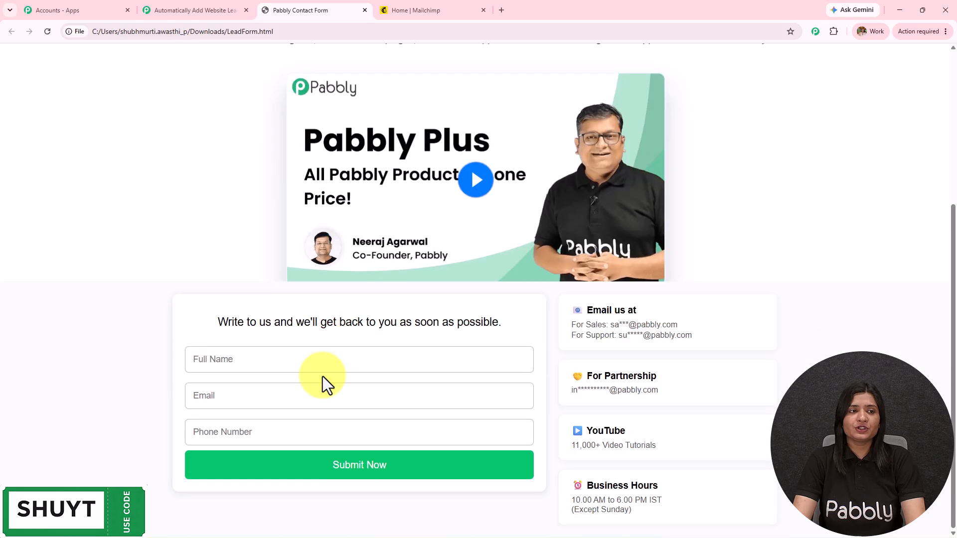
{"action": "left_click", "coordinate": [47, 31]}
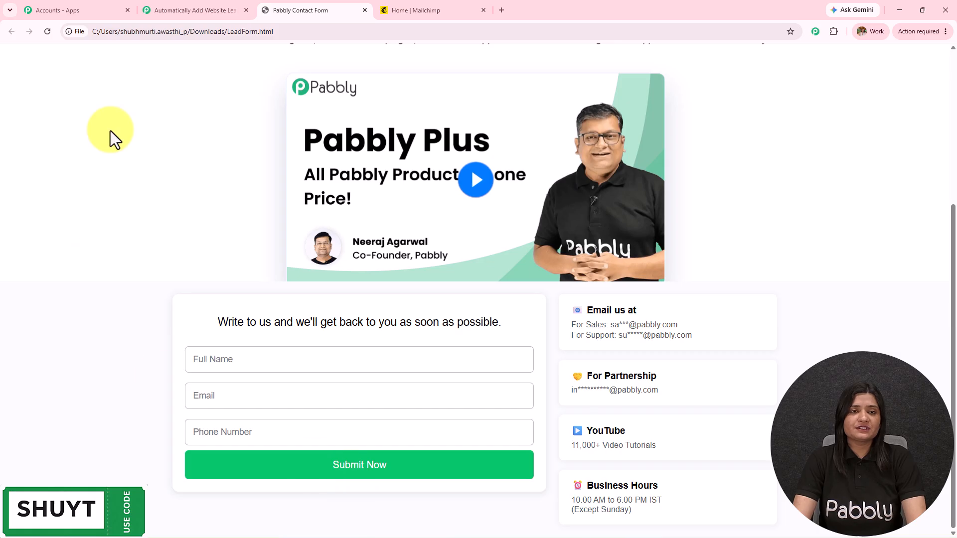
{"action": "left_click", "coordinate": [214, 10]}
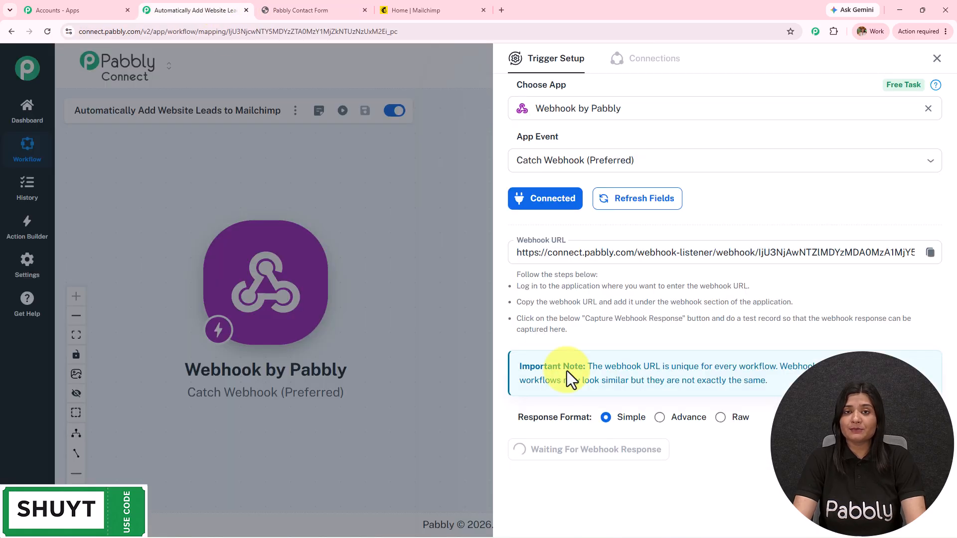
{"action": "left_click", "coordinate": [344, 2]}
Submit a test lead with a full name, e-mail and phone number, then return to Pabbly Connect
{"action": "left_click", "coordinate": [234, 358]}
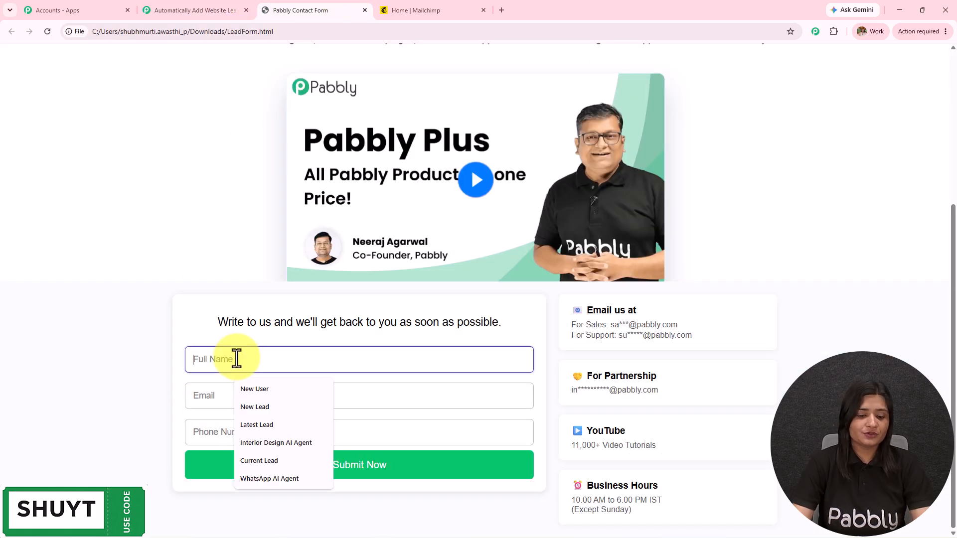
{"action": "type", "text": "Best LE"}
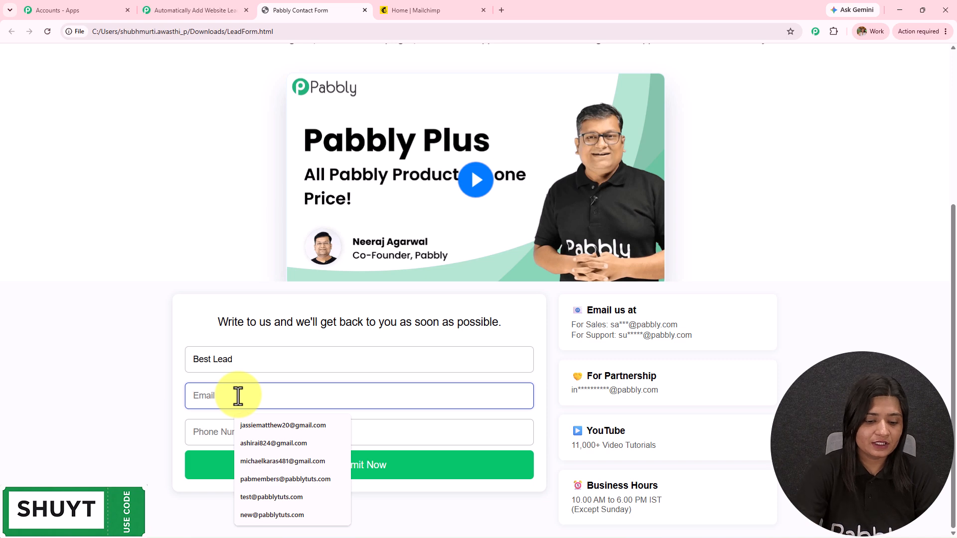
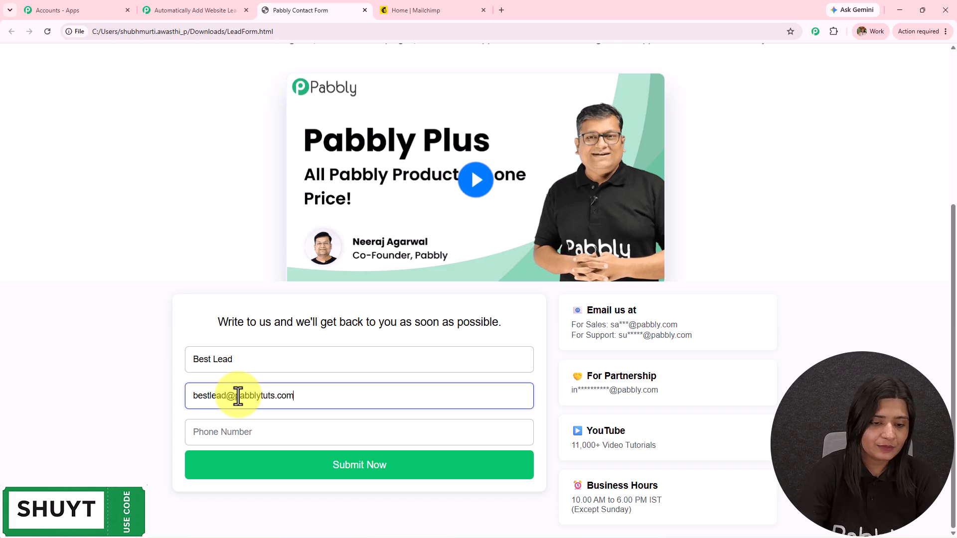
{"action": "left_click", "coordinate": [232, 430]}
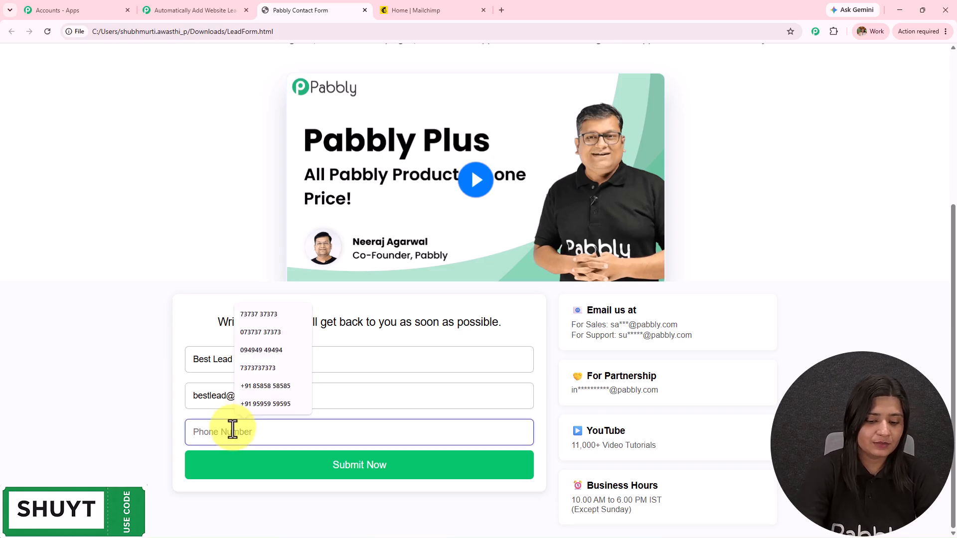
{"action": "left_click", "coordinate": [383, 475]}
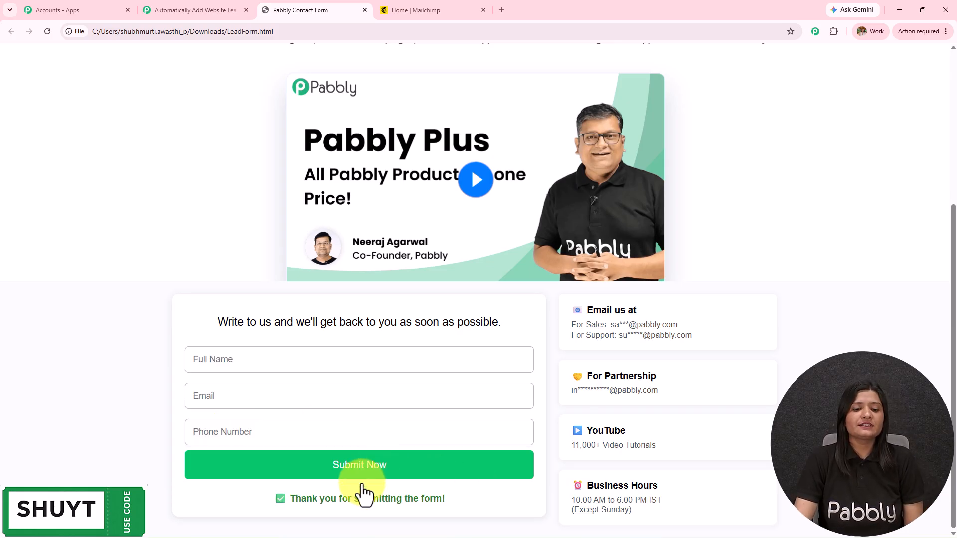
{"action": "left_click_drag", "start_coordinate": [288, 497], "coordinate": [557, 500]}
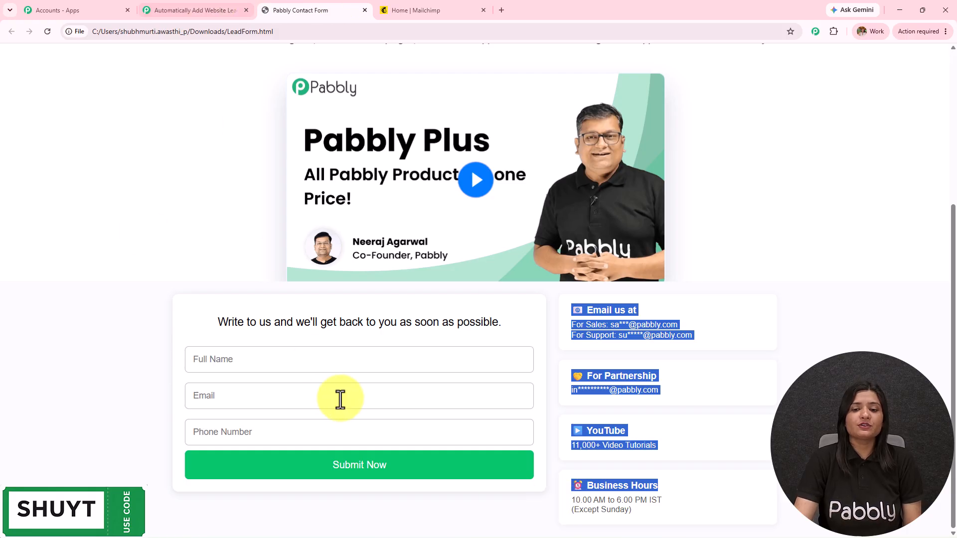
{"action": "left_click", "coordinate": [836, 311]}
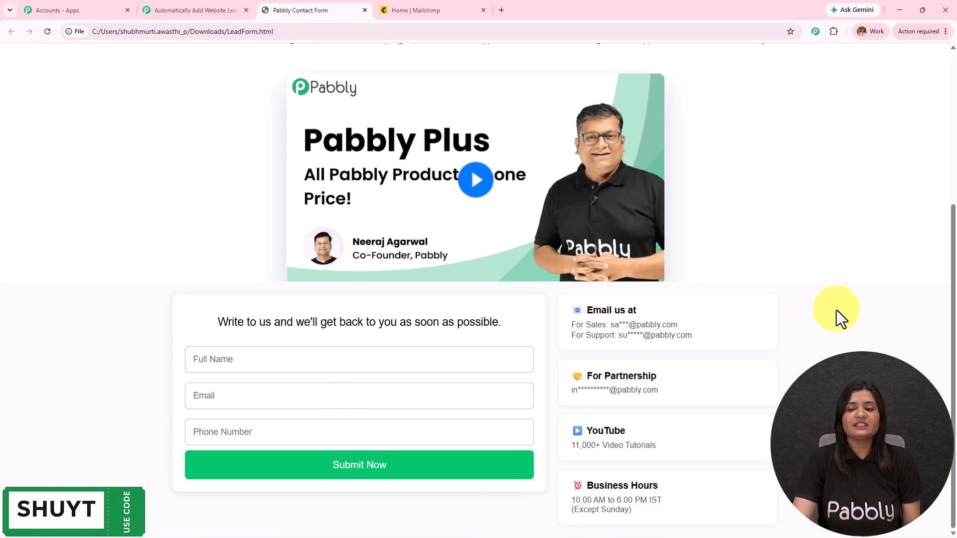
{"action": "left_click", "coordinate": [214, 9]}
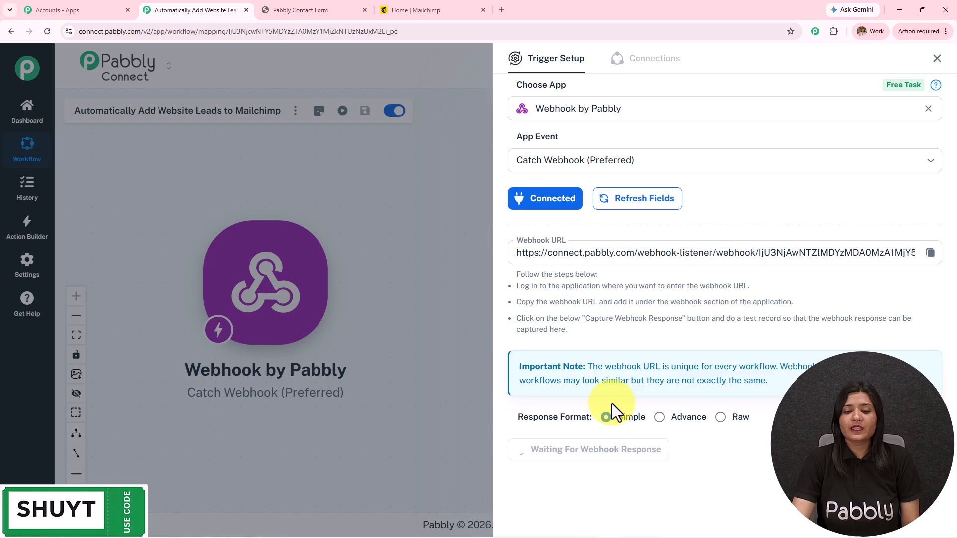
Inspect the captured phone, name and email values in the webhook response, then return to the workflow tab
{"action": "scroll", "coordinate": [611, 404], "scroll_direction": "down", "scroll_amount": 2}
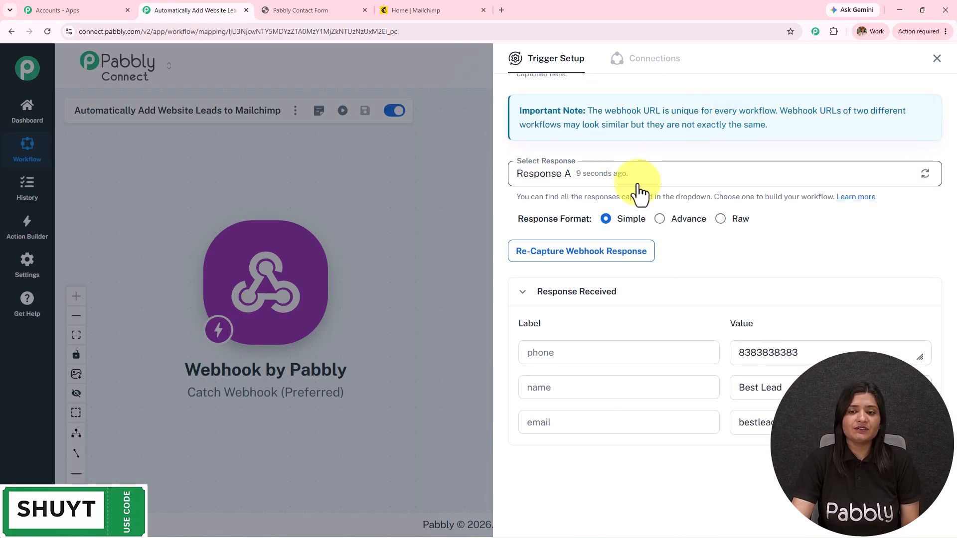
{"action": "double_click", "coordinate": [814, 350]}
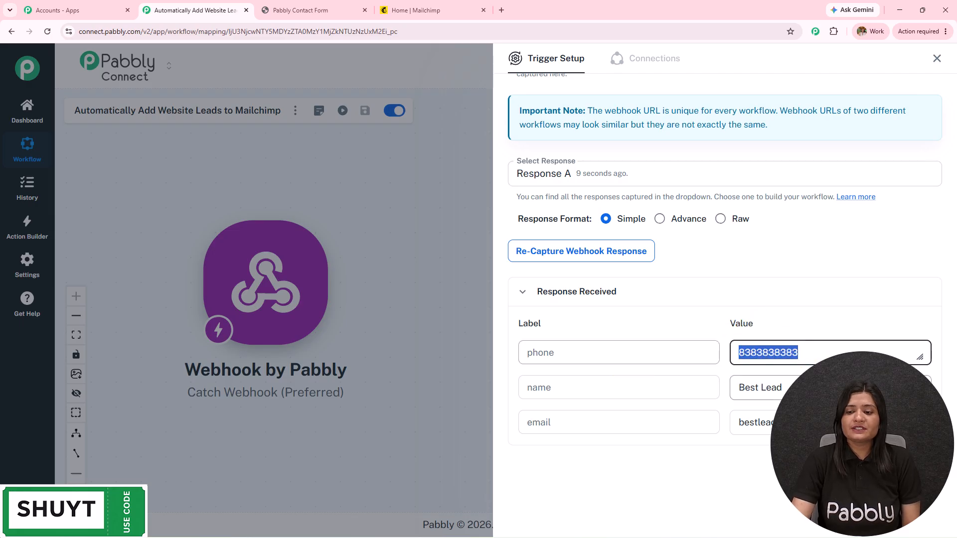
{"action": "double_click", "coordinate": [763, 388]}
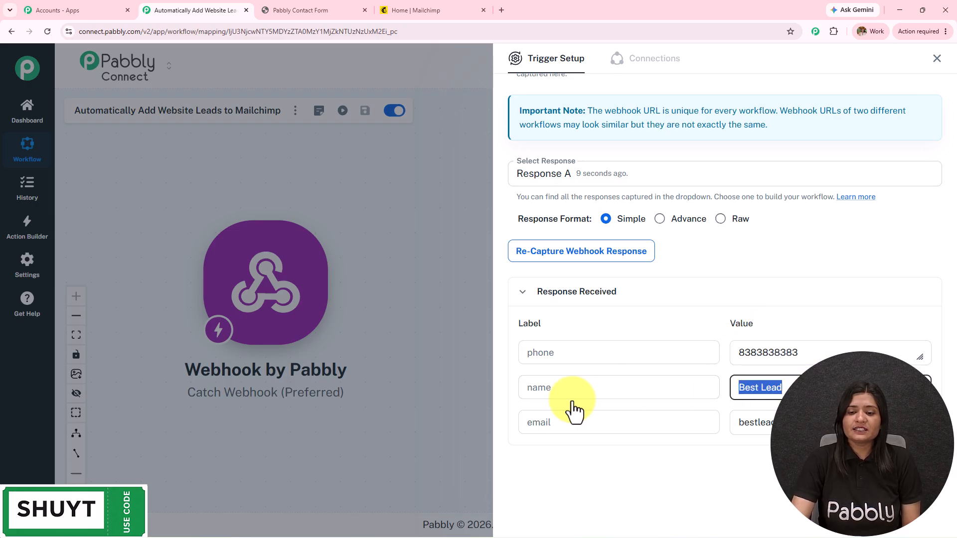
{"action": "key", "text": "Tab"}
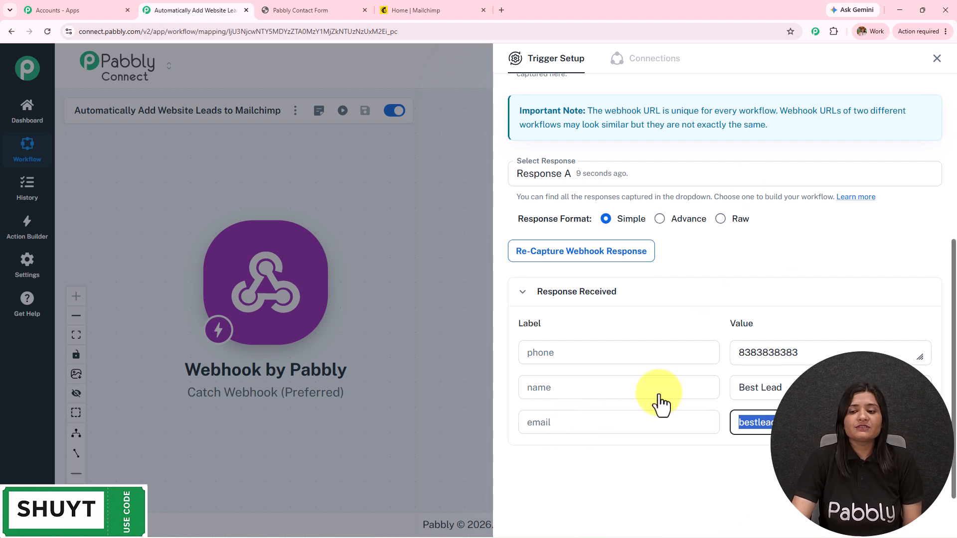
{"action": "left_click", "coordinate": [316, 10]}
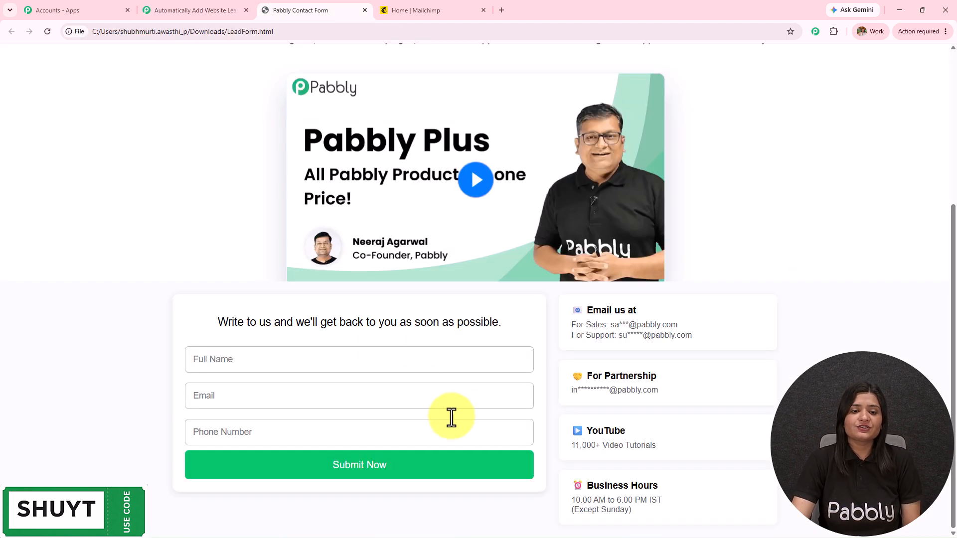
{"action": "left_click", "coordinate": [107, 9]}
{"action": "left_click", "coordinate": [156, 9]}
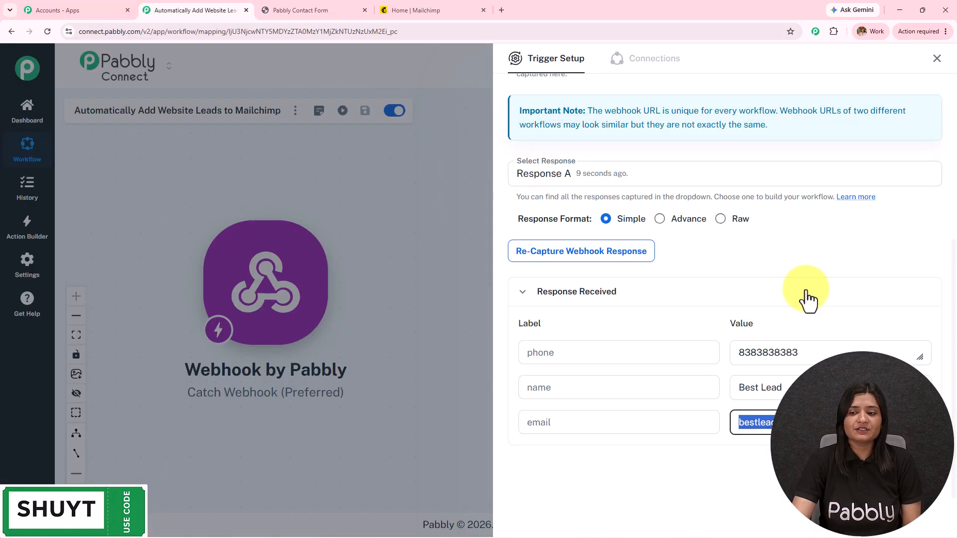
Add a Mailchimp action after the webhook with the Add New Member with Custom Fields event
{"action": "left_click", "coordinate": [937, 58]}
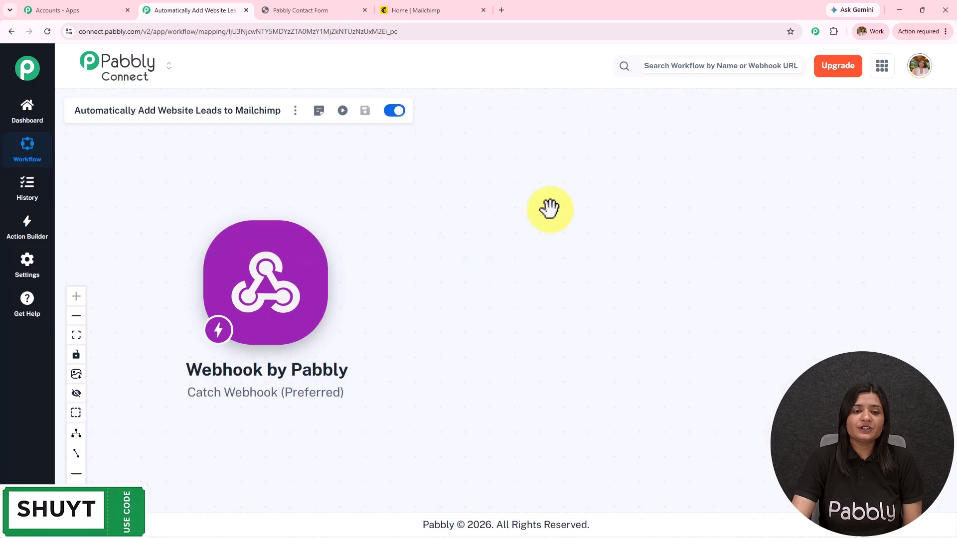
{"action": "left_click", "coordinate": [398, 279]}
{"action": "left_click", "coordinate": [581, 119]}
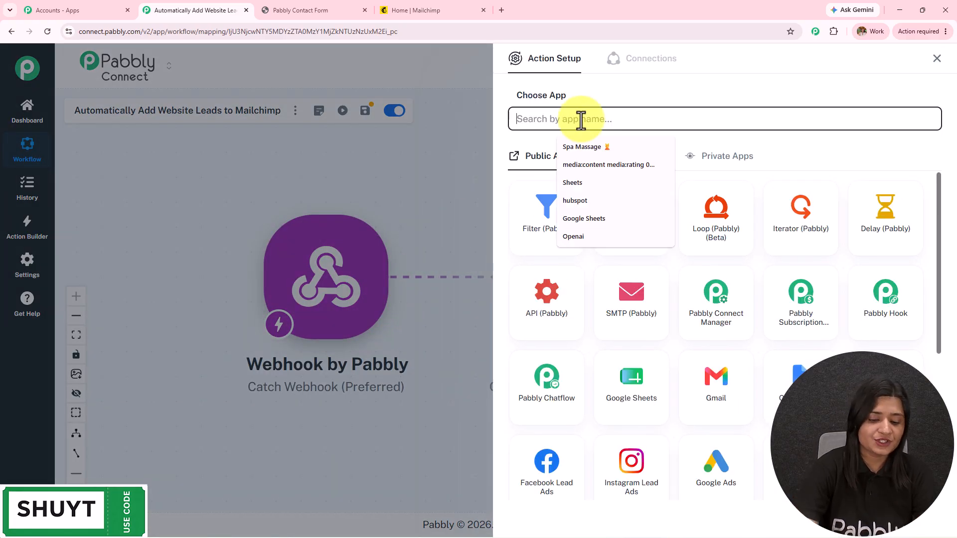
{"action": "type", "text": "Mailchimp"}
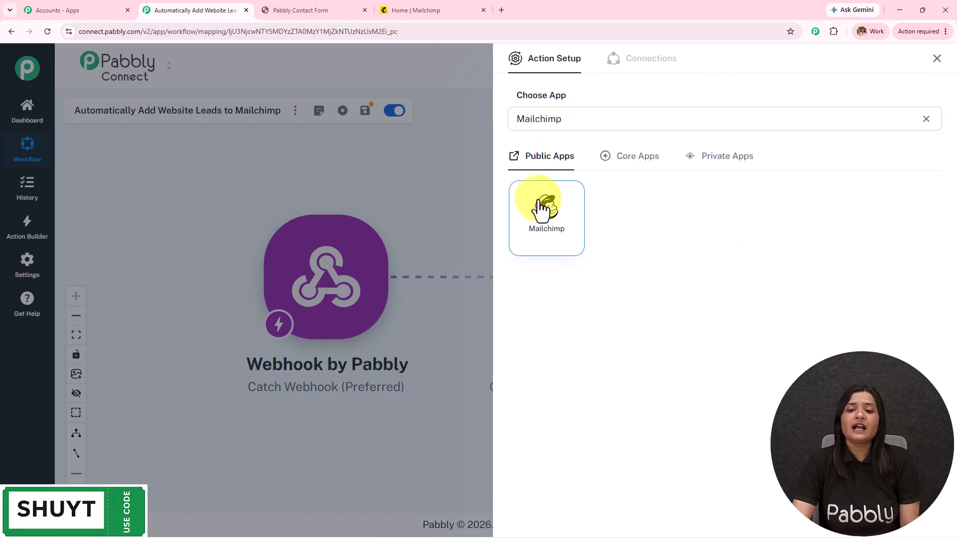
{"action": "left_click", "coordinate": [543, 209]}
{"action": "left_click", "coordinate": [544, 176]}
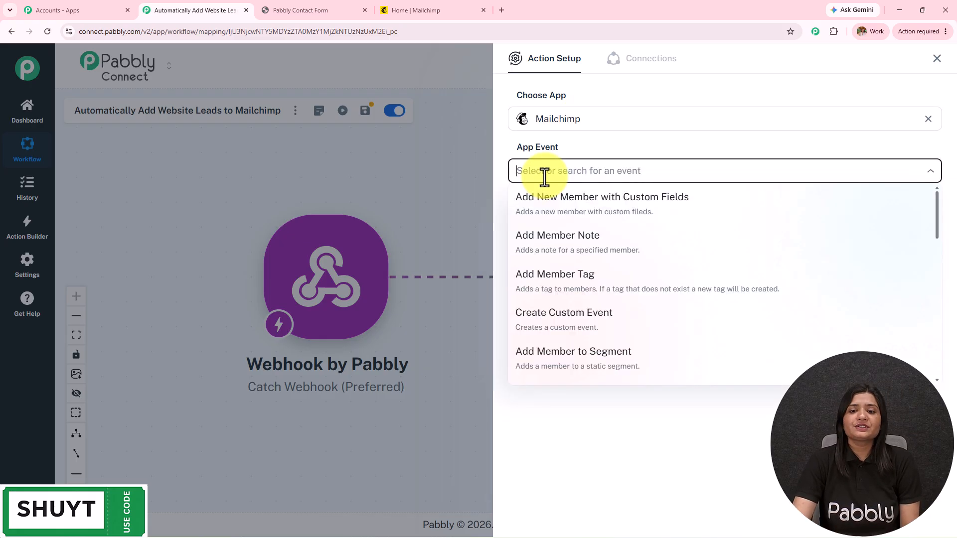
{"action": "left_click", "coordinate": [558, 203]}
Start a new Mailchimp #29 connection and note where to find the API key
{"action": "left_click", "coordinate": [549, 215]}
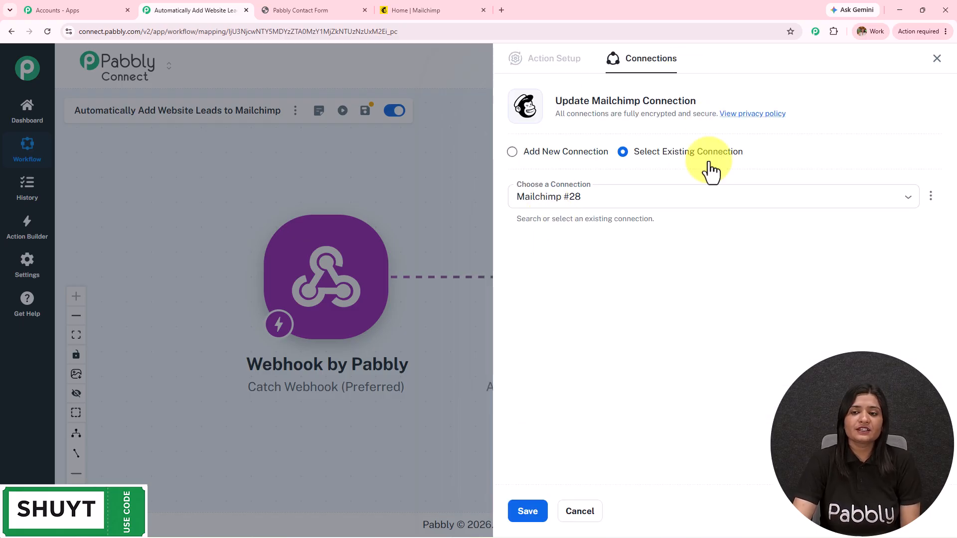
{"action": "left_click", "coordinate": [581, 159]}
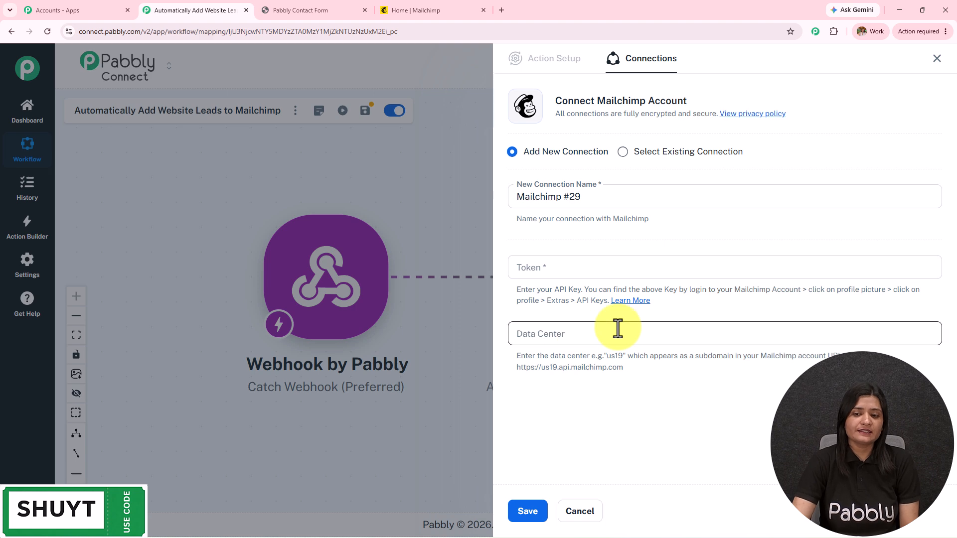
{"action": "left_click_drag", "start_coordinate": [812, 290], "coordinate": [931, 309]}
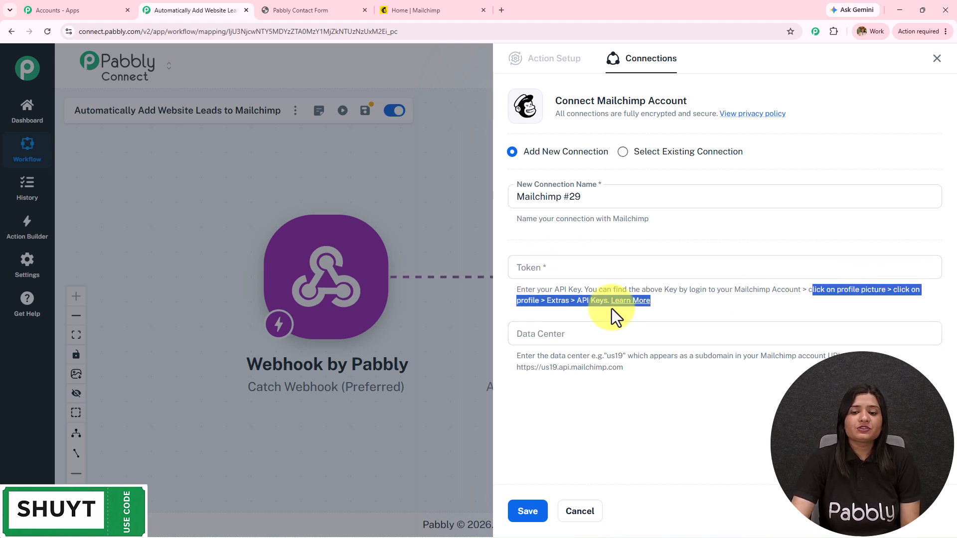
{"action": "left_click", "coordinate": [427, 10]}
Go to the API keys page under the Mailchimp profile's Extras
{"action": "left_click", "coordinate": [930, 70]}
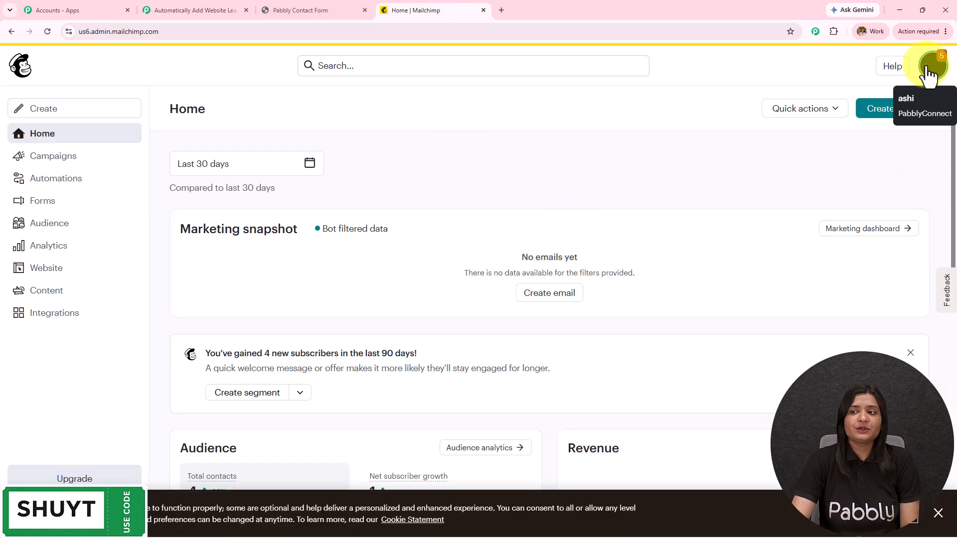
{"action": "left_click", "coordinate": [767, 156]}
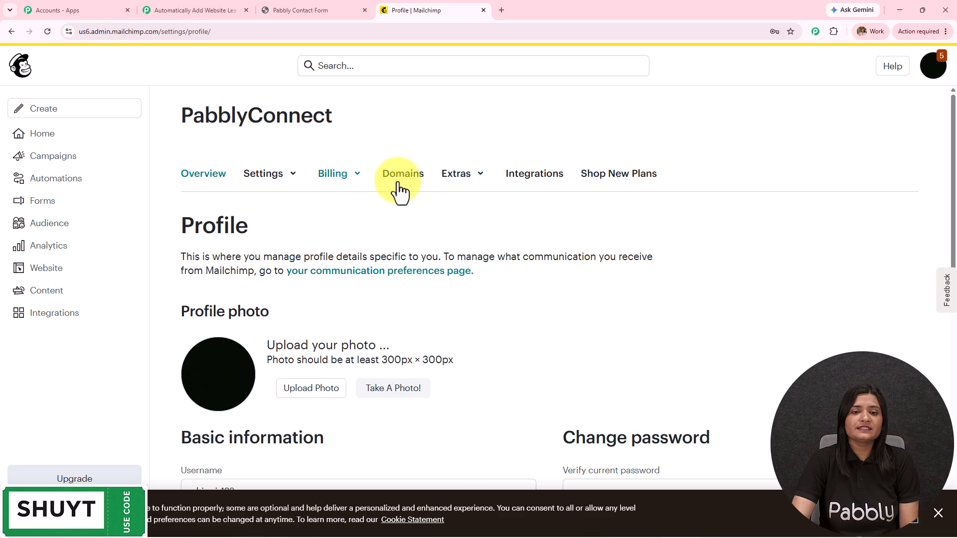
{"action": "left_click", "coordinate": [455, 177]}
{"action": "left_click", "coordinate": [459, 234]}
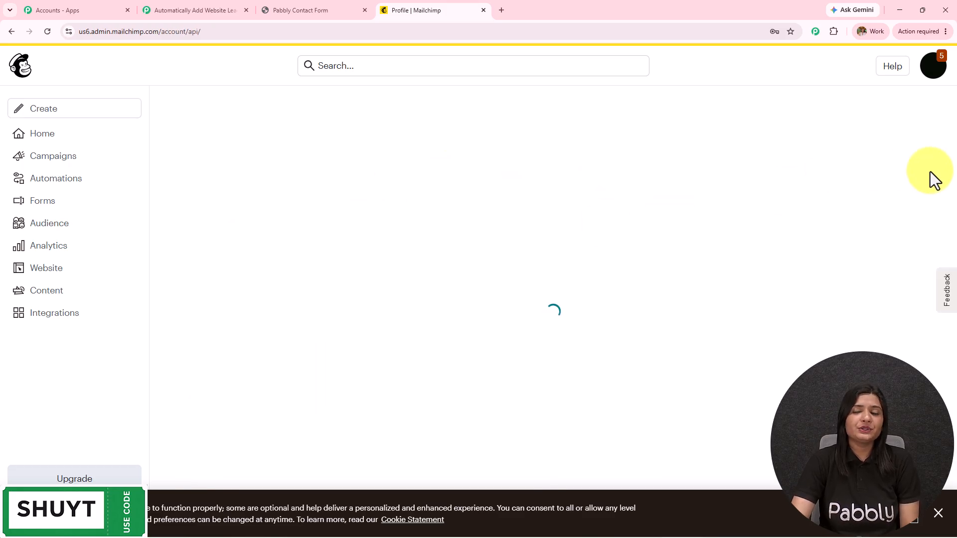
{"action": "scroll", "coordinate": [412, 337], "scroll_direction": "down", "scroll_amount": 5}
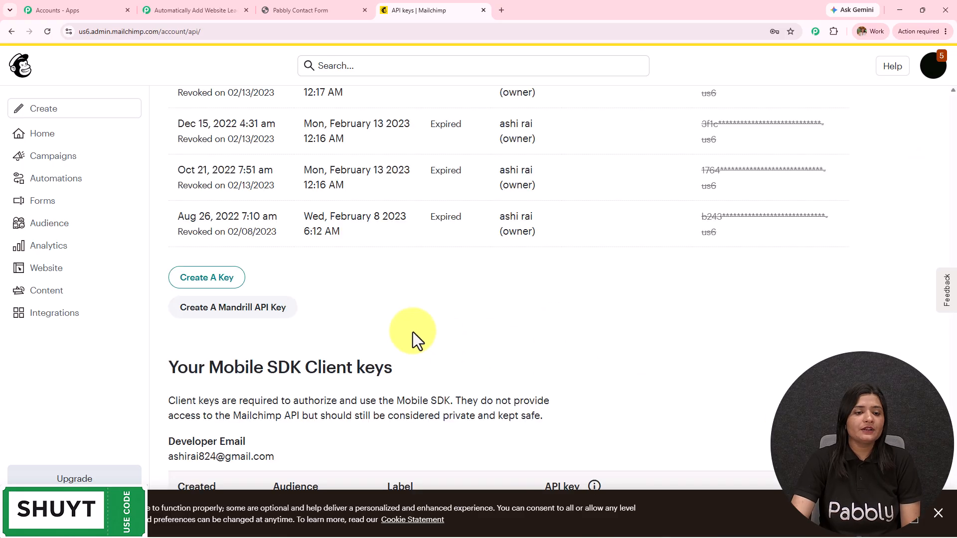
Create an API key named testkey and copy it to the clipboard
{"action": "left_click", "coordinate": [225, 280]}
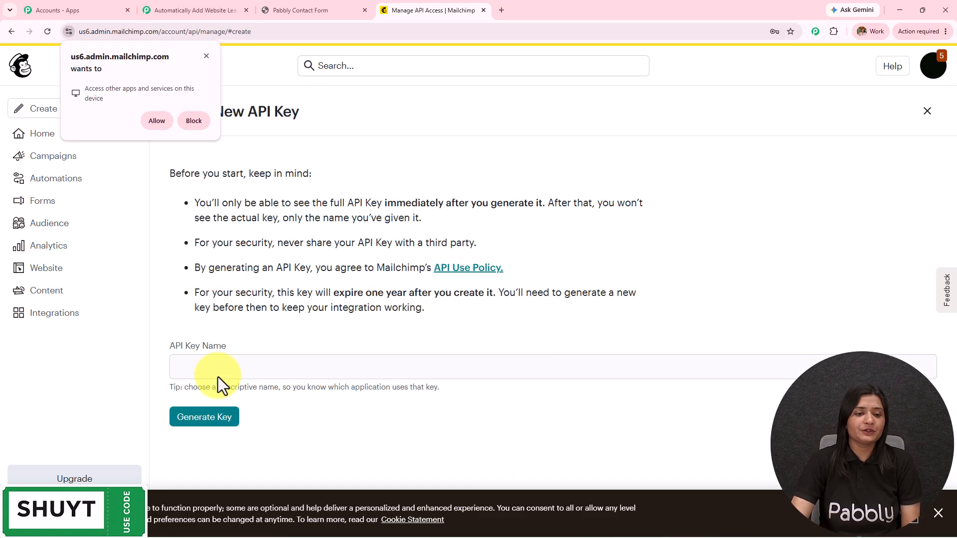
{"action": "left_click", "coordinate": [217, 371]}
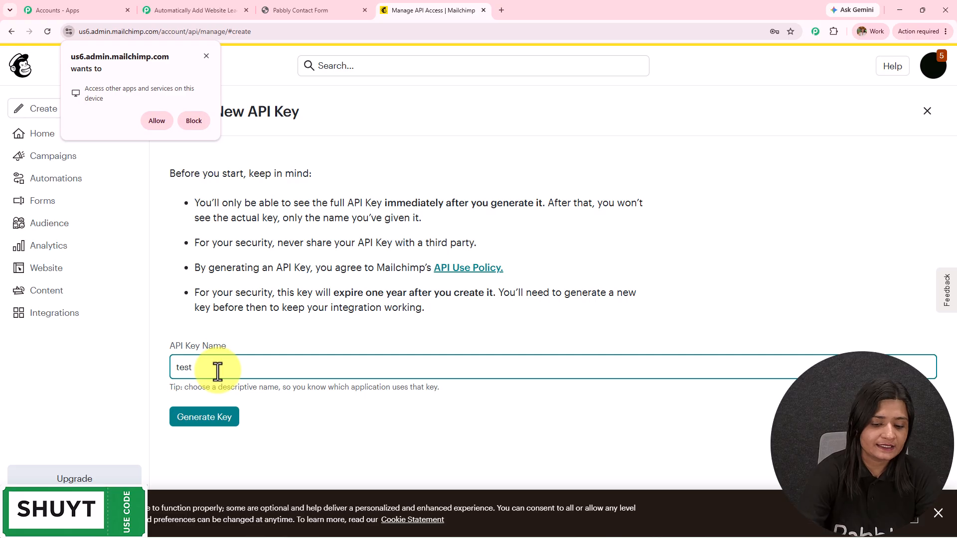
{"action": "type", "text": "testkey"}
{"action": "left_click", "coordinate": [214, 421]}
{"action": "left_click", "coordinate": [234, 289]}
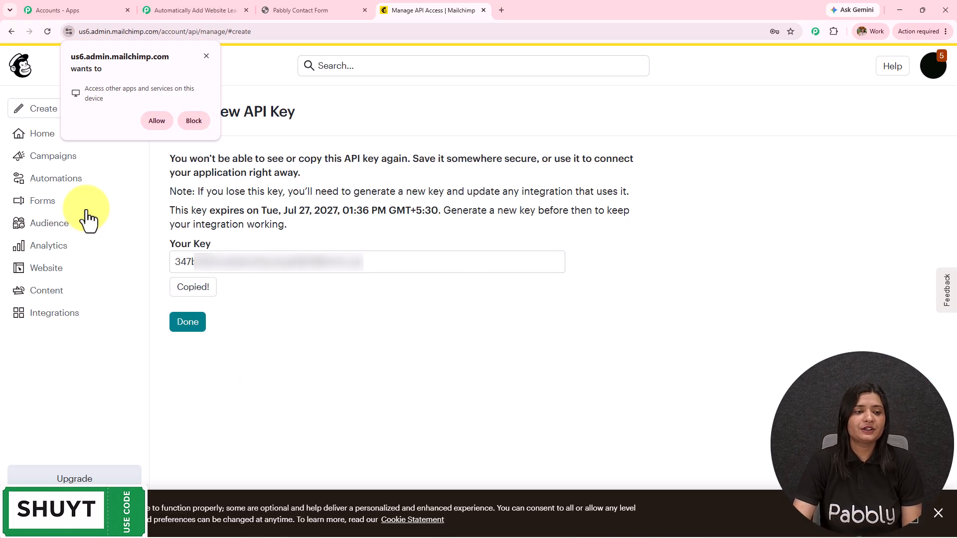
{"action": "left_click", "coordinate": [30, 136]}
Paste the copied API key into the connection's Token field
{"action": "left_click", "coordinate": [192, 7]}
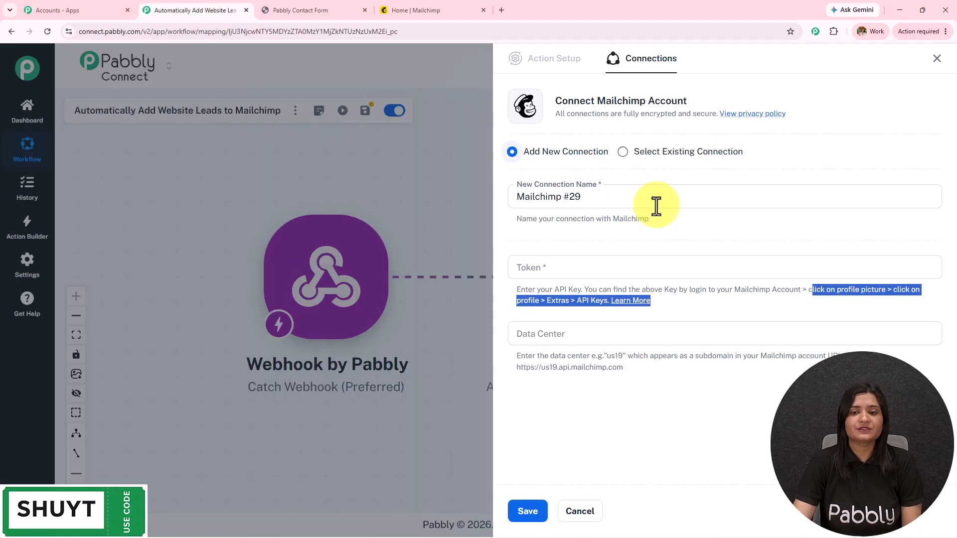
{"action": "left_click", "coordinate": [563, 268]}
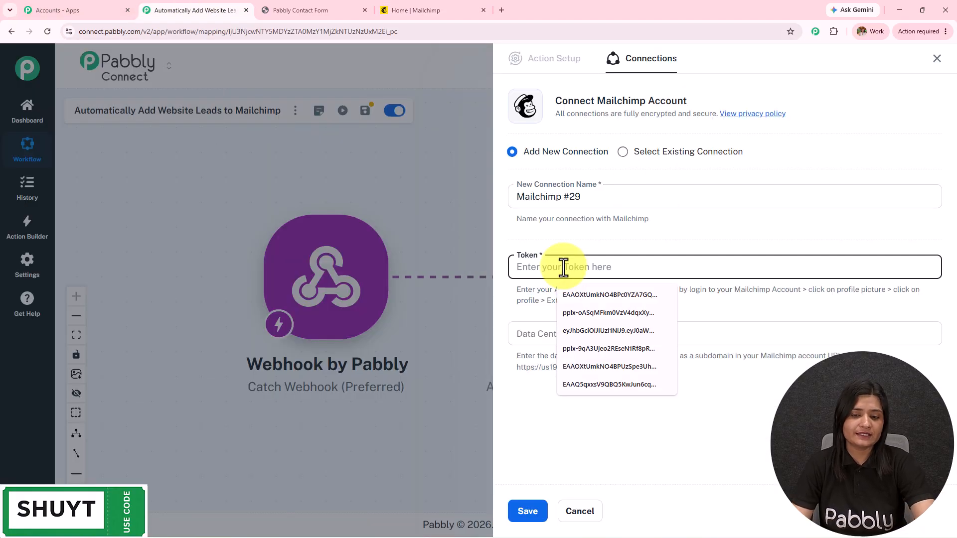
{"action": "key", "text": "ctrl+v"}
Enter data center us6 from the Mailchimp URL and save the connection
{"action": "left_click", "coordinate": [414, 10]}
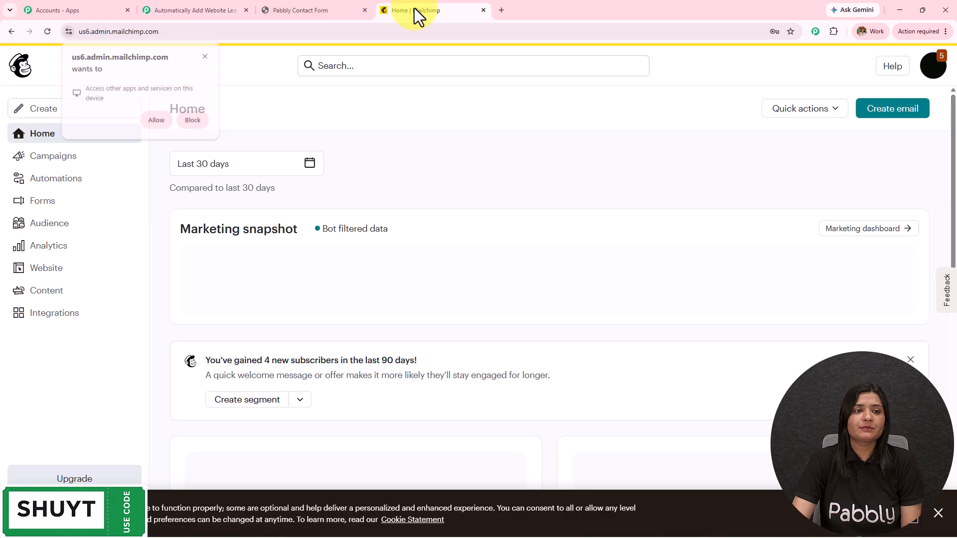
{"action": "left_click_drag", "start_coordinate": [88, 34], "coordinate": [79, 34]}
{"action": "key", "text": "ctrl+c"}
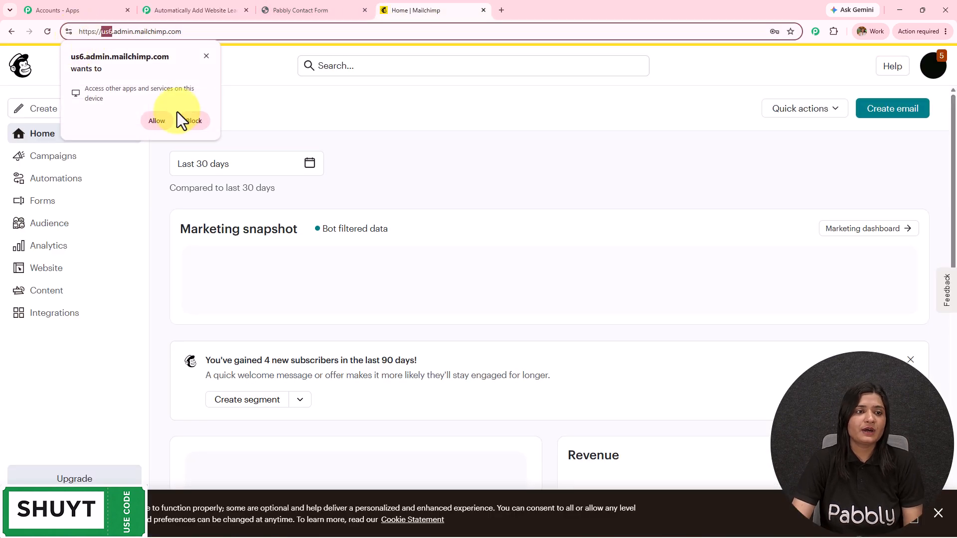
{"action": "left_click", "coordinate": [189, 5]}
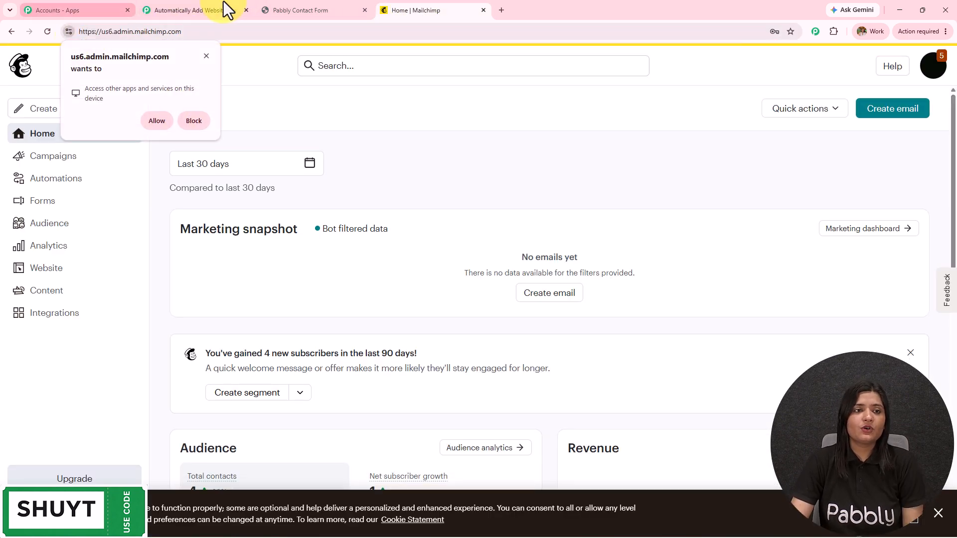
{"action": "left_click", "coordinate": [190, 5]}
{"action": "left_click", "coordinate": [551, 334]}
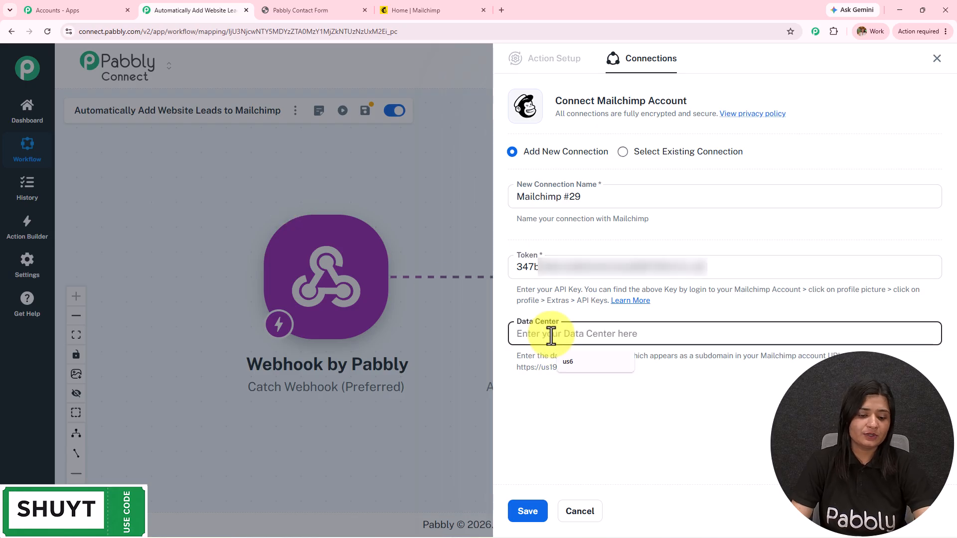
{"action": "key", "text": "ctrl+v"}
{"action": "left_click_drag", "start_coordinate": [550, 334], "coordinate": [423, 335]}
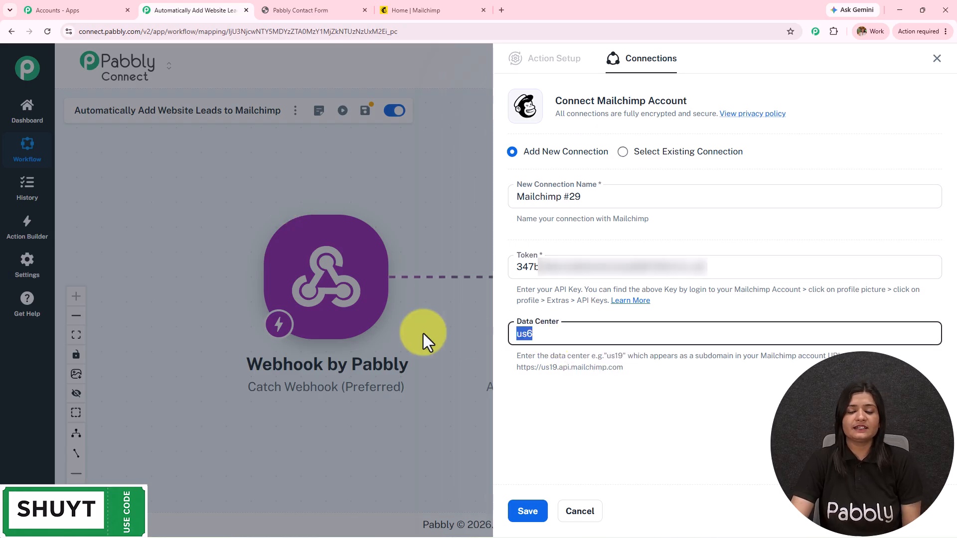
{"action": "left_click", "coordinate": [525, 504]}
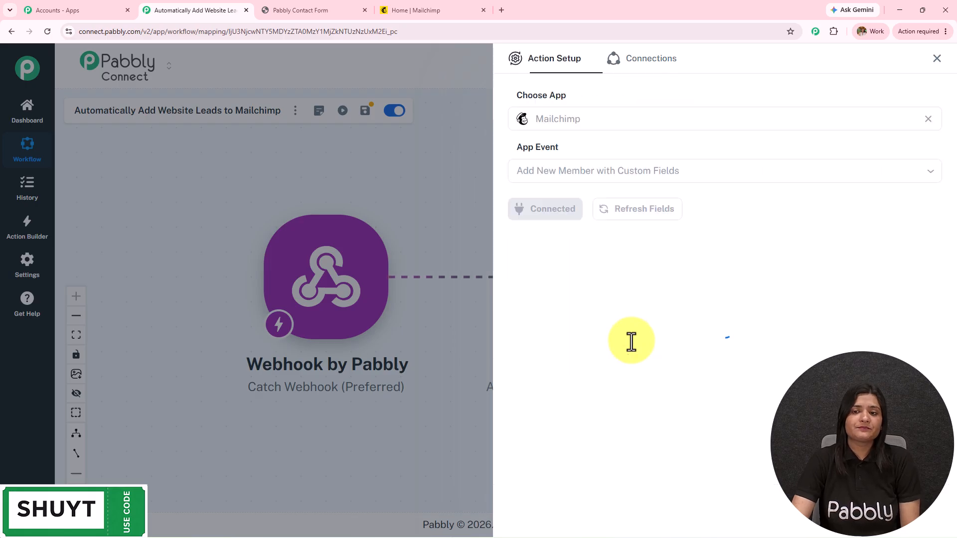
Choose the PabblyConnect audience and map the webhook email into Email Address
{"action": "scroll", "coordinate": [631, 342], "scroll_direction": "down", "scroll_amount": 10}
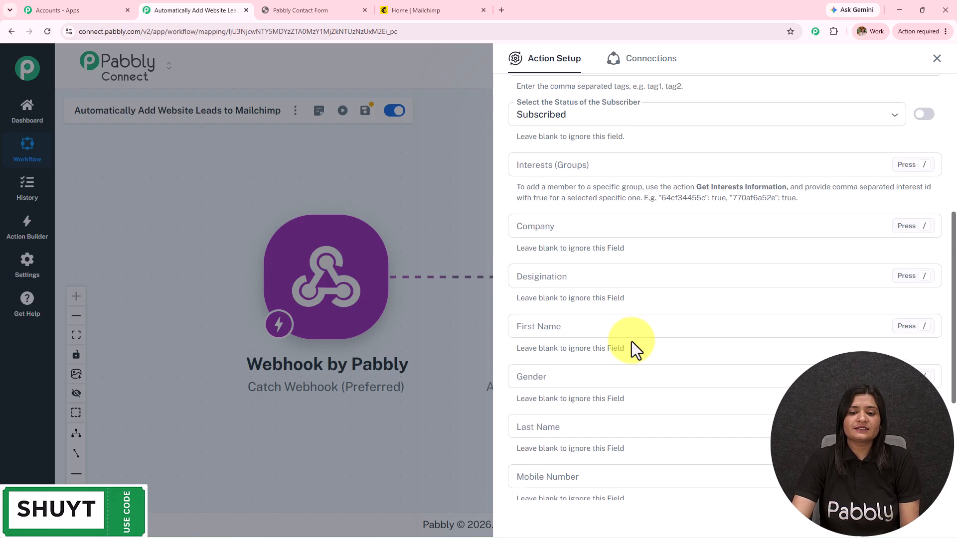
{"action": "scroll", "coordinate": [631, 342], "scroll_direction": "up", "scroll_amount": 10}
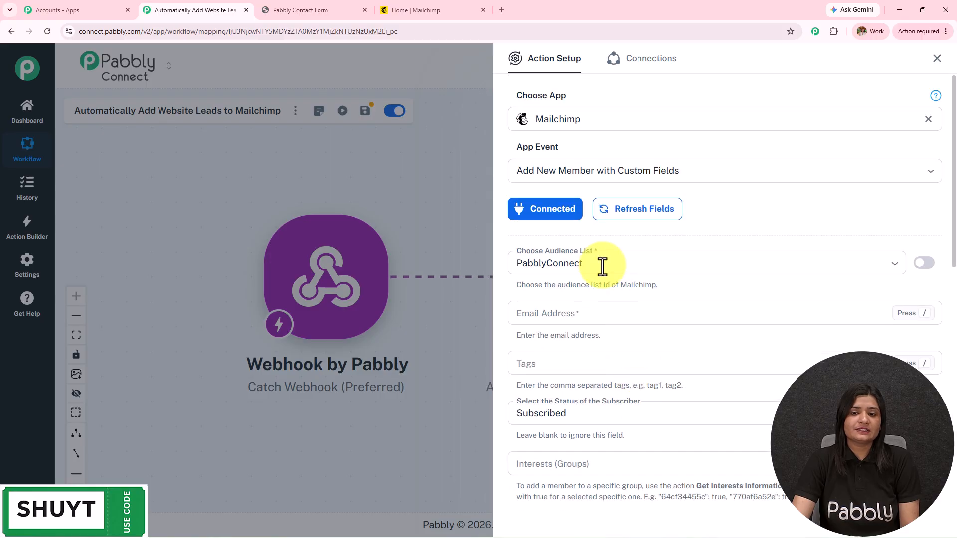
{"action": "left_click", "coordinate": [598, 260]}
{"action": "left_click", "coordinate": [616, 295]}
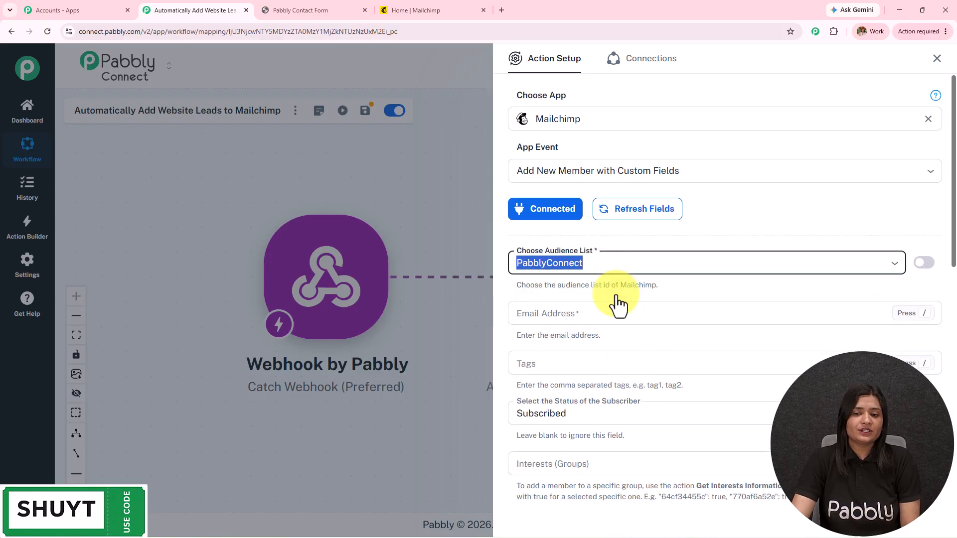
{"action": "scroll", "coordinate": [587, 265], "scroll_direction": "down", "scroll_amount": 2}
{"action": "left_click", "coordinate": [586, 220]}
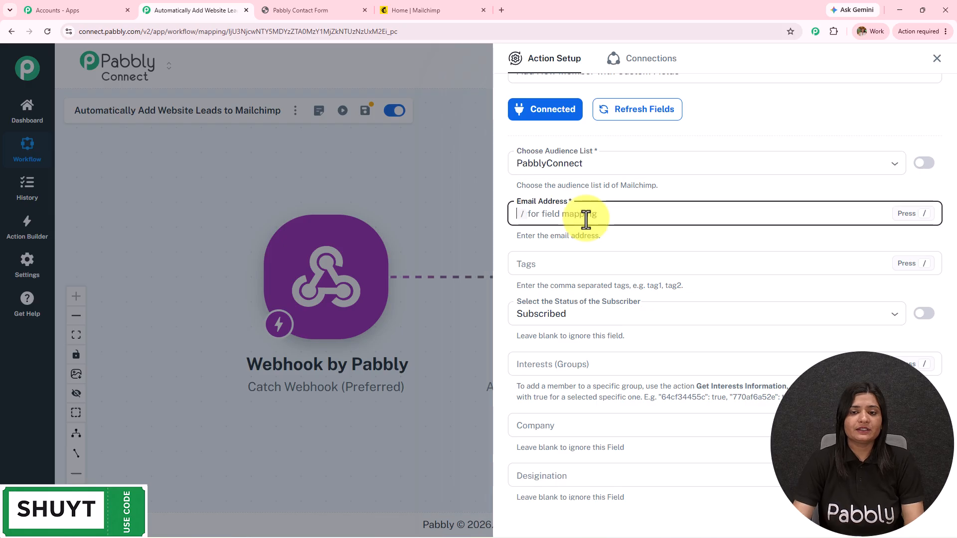
{"action": "type", "text": "/"}
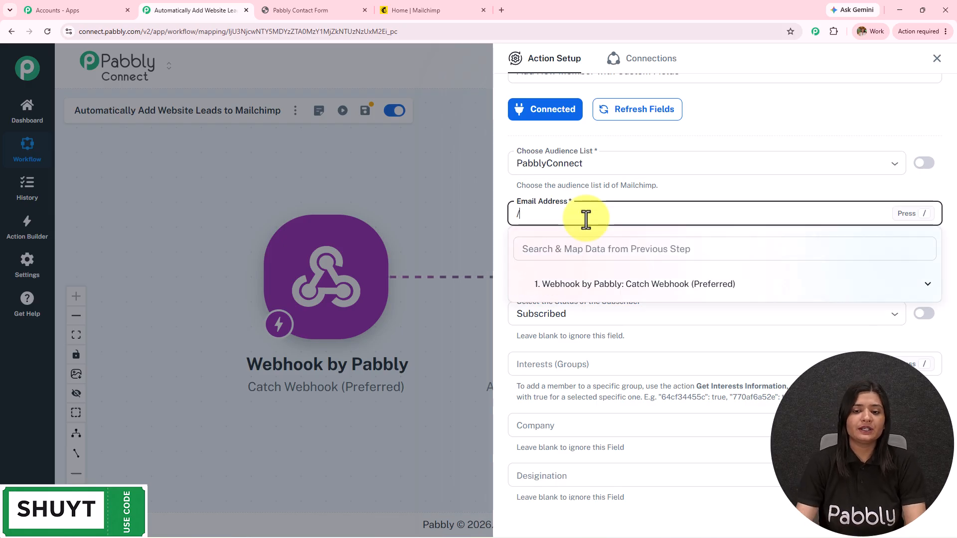
{"action": "left_click", "coordinate": [606, 299]}
{"action": "left_click", "coordinate": [620, 352]}
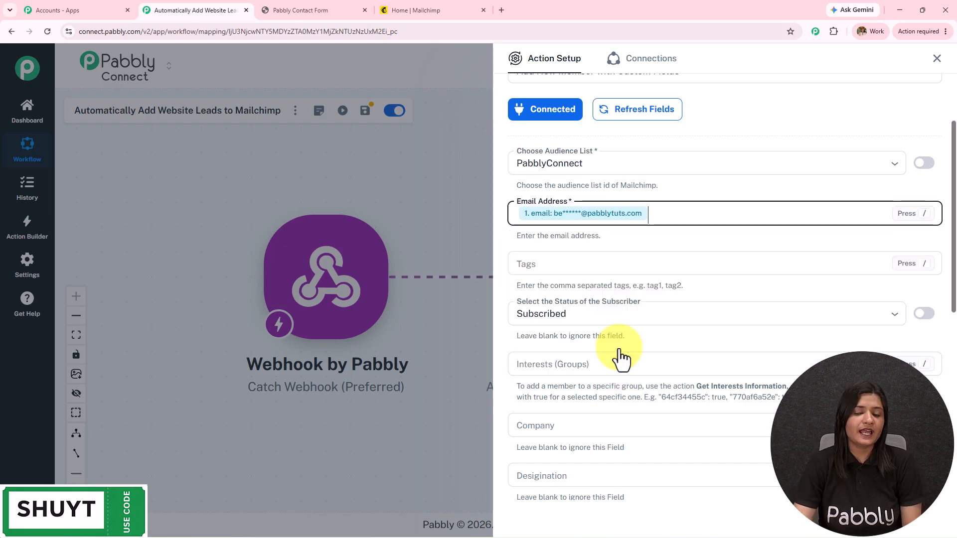
Keep the subscriber status set to Subscribed
{"action": "scroll", "coordinate": [681, 216], "scroll_direction": "down", "scroll_amount": 3}
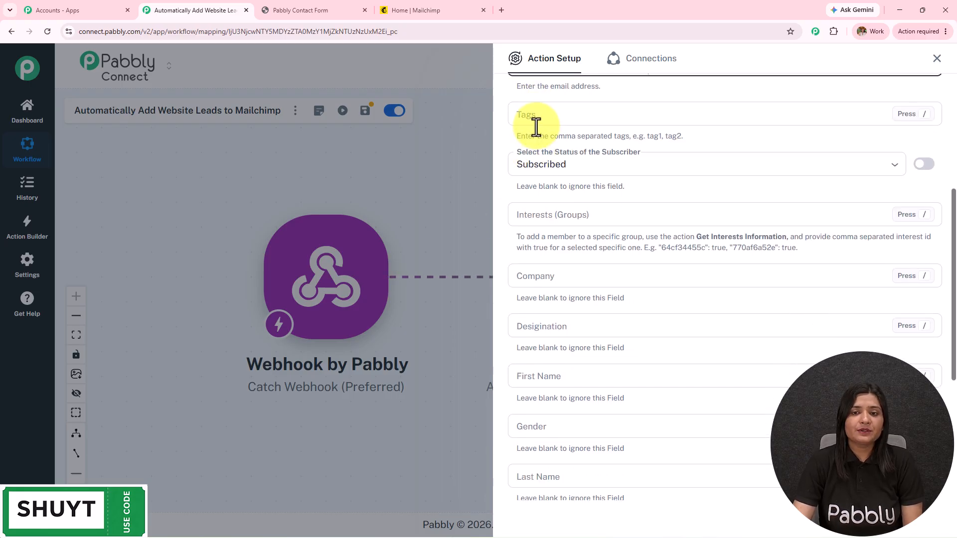
{"action": "left_click", "coordinate": [573, 165]}
{"action": "left_click", "coordinate": [575, 199]}
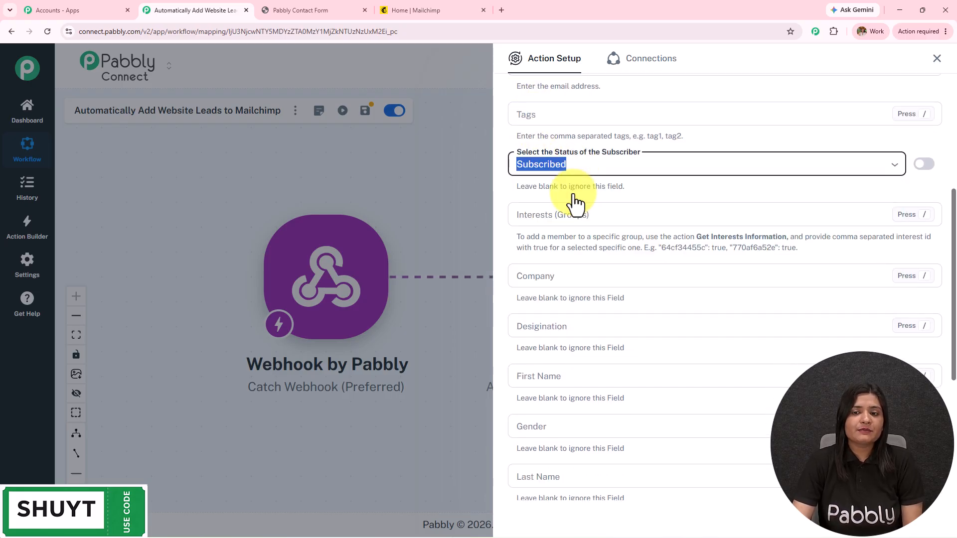
{"action": "left_click", "coordinate": [578, 165]}
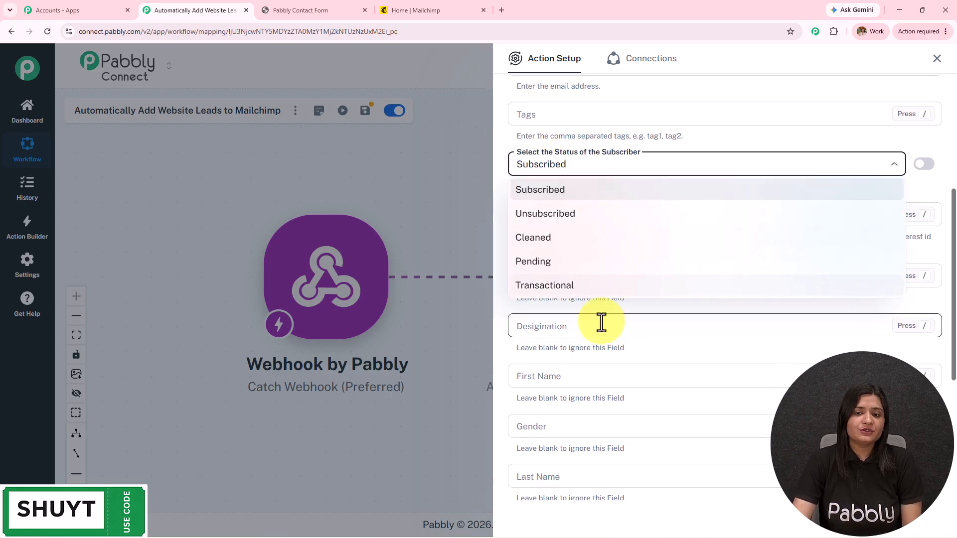
{"action": "left_click", "coordinate": [584, 196]}
{"action": "scroll", "coordinate": [598, 242], "scroll_direction": "down", "scroll_amount": 2}
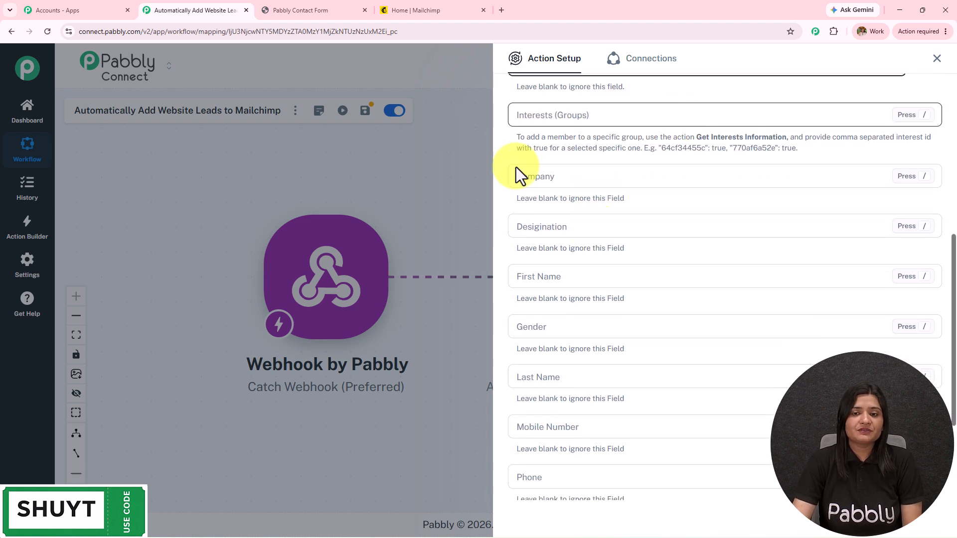
{"action": "scroll", "coordinate": [666, 178], "scroll_direction": "down", "scroll_amount": 2}
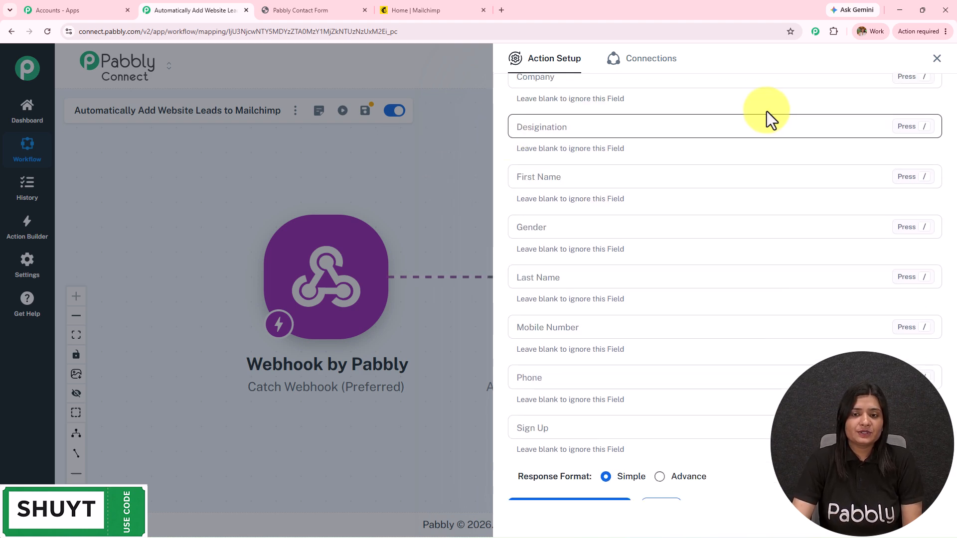
Leave First Name unmapped for now, then save and close the Mailchimp step
{"action": "left_click", "coordinate": [598, 182]}
{"action": "type", "text": "/"}
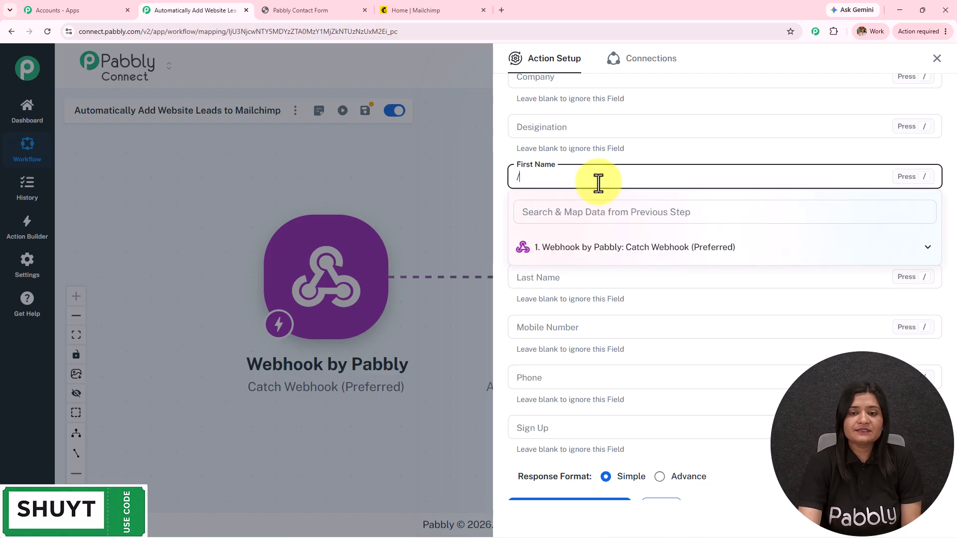
{"action": "left_click", "coordinate": [605, 249]}
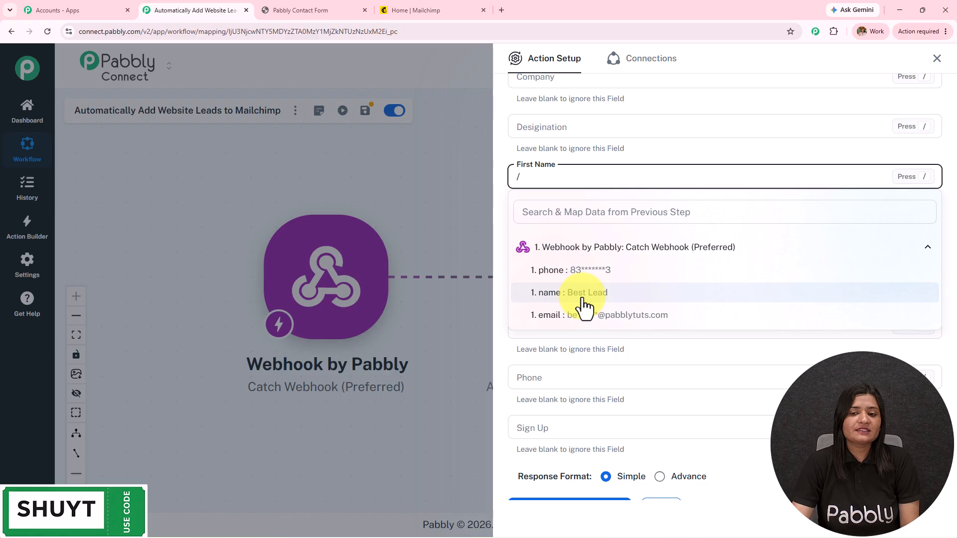
{"action": "left_click", "coordinate": [638, 359]}
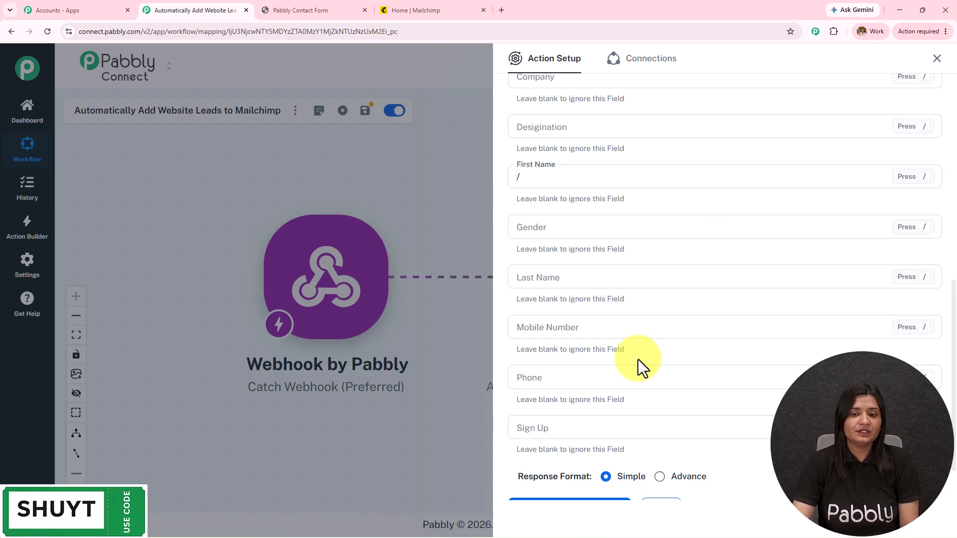
{"action": "scroll", "coordinate": [638, 359], "scroll_direction": "up", "scroll_amount": 9}
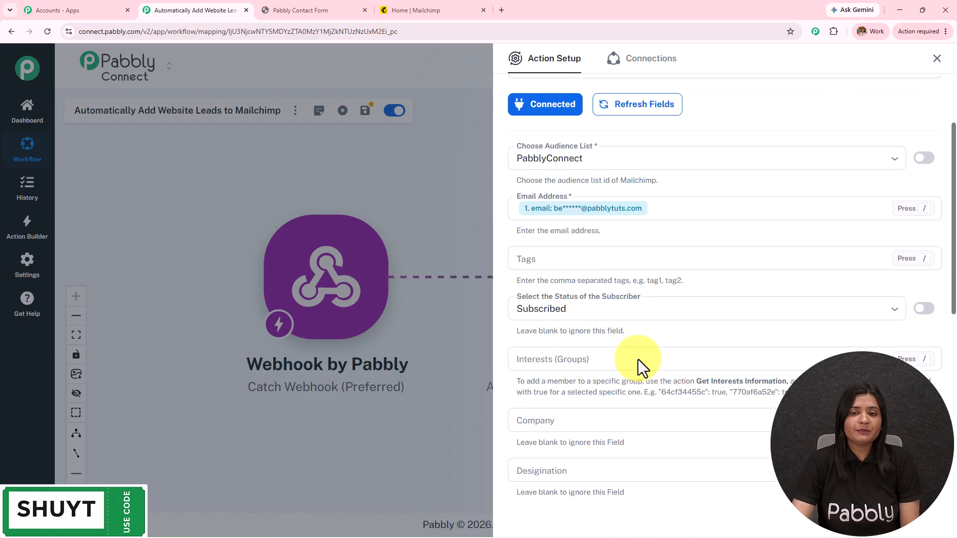
{"action": "scroll", "coordinate": [638, 360], "scroll_direction": "down", "scroll_amount": 10}
{"action": "left_click", "coordinate": [661, 454]}
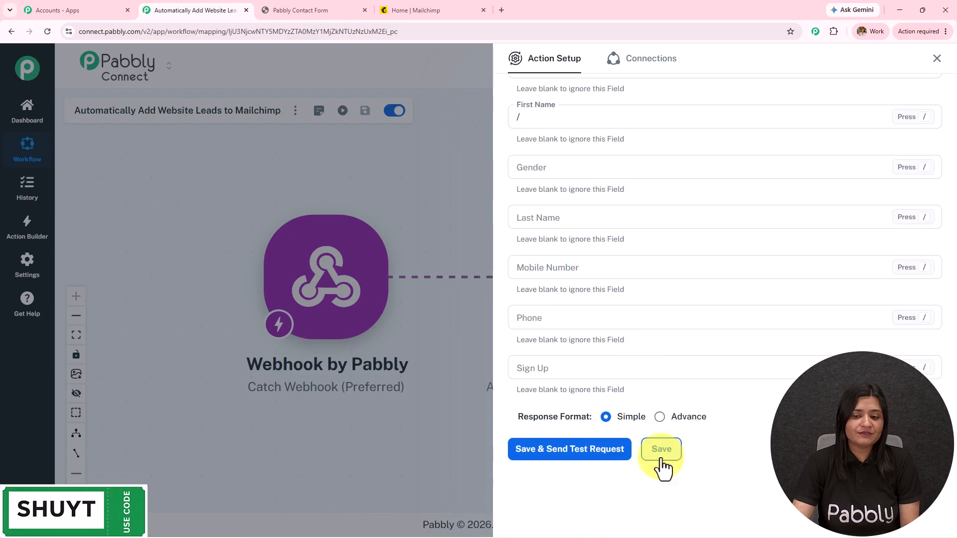
{"action": "left_click", "coordinate": [937, 58]}
Add a Text Formatter (Pabbly) step using the Text (Basic Formatting) event
{"action": "left_click", "coordinate": [405, 295]}
{"action": "left_click", "coordinate": [588, 119]}
{"action": "type", "text": "text"}
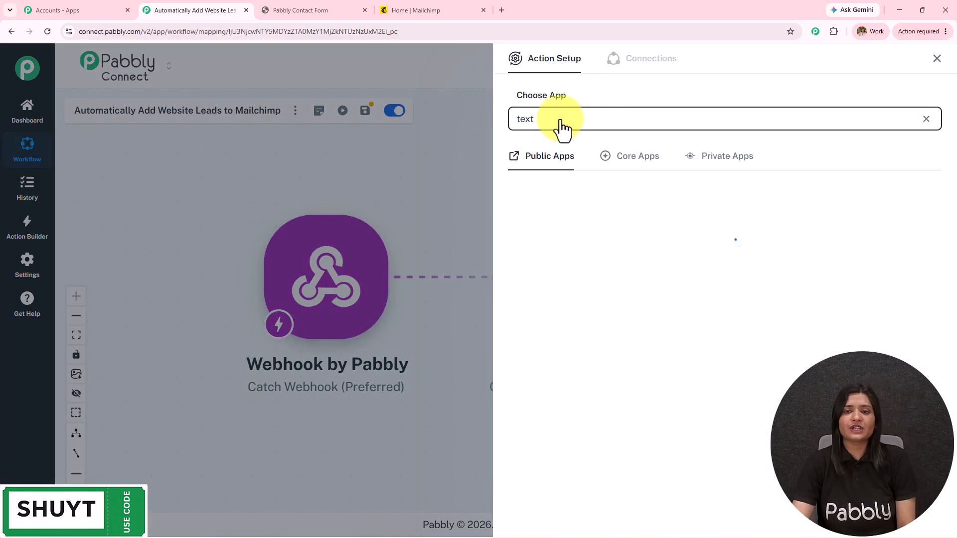
{"action": "left_click", "coordinate": [876, 213]}
{"action": "left_click", "coordinate": [607, 175]}
{"action": "left_click", "coordinate": [607, 209]}
{"action": "left_click", "coordinate": [548, 212]}
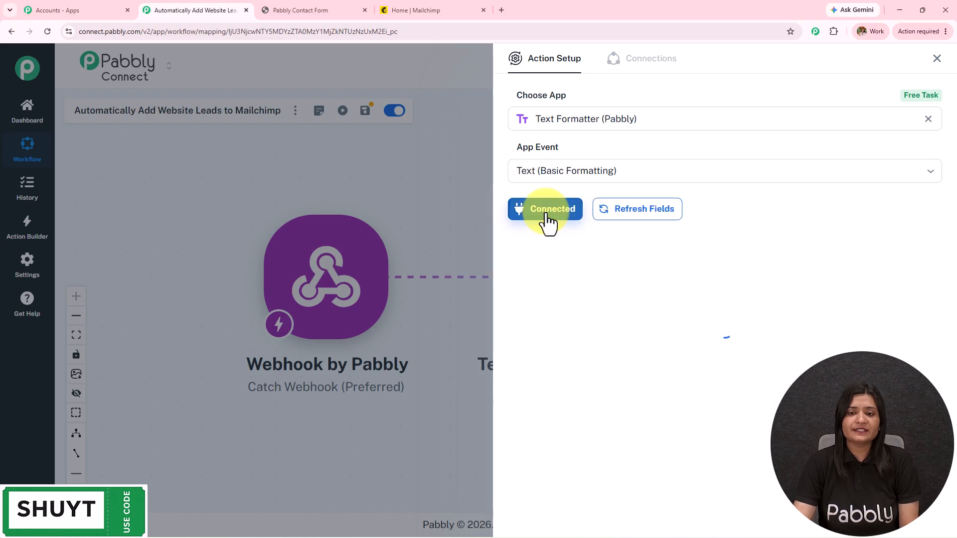
Map the webhook name into String, apply Extract Number, and send a test request
{"action": "left_click", "coordinate": [563, 263]}
{"action": "type", "text": "/"}
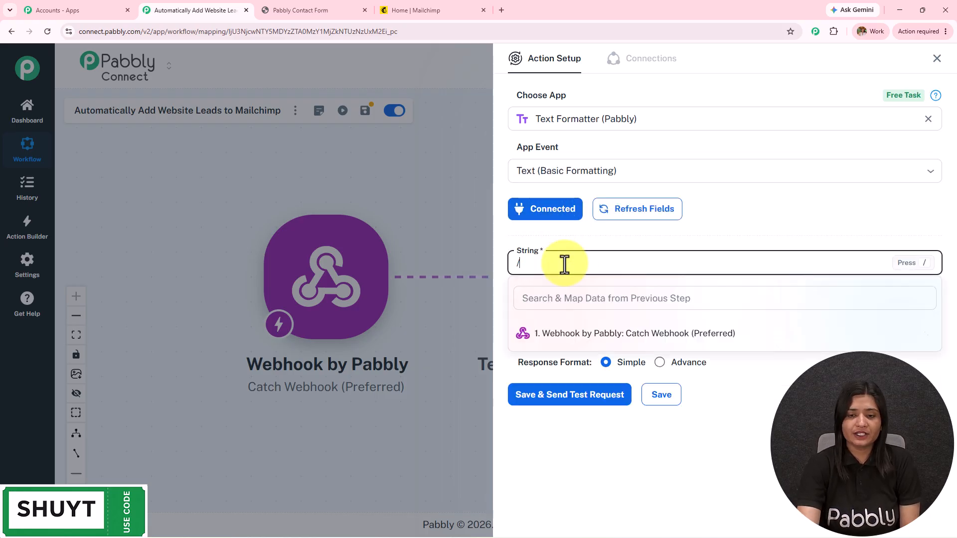
{"action": "left_click", "coordinate": [581, 334]}
{"action": "left_click", "coordinate": [588, 377]}
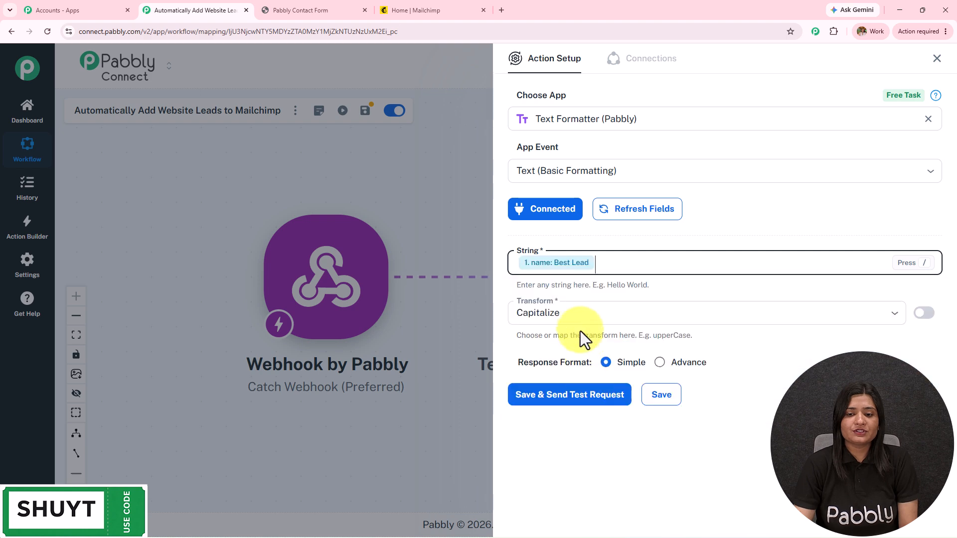
{"action": "left_click", "coordinate": [578, 311]}
{"action": "scroll", "coordinate": [568, 436], "scroll_direction": "down", "scroll_amount": 3}
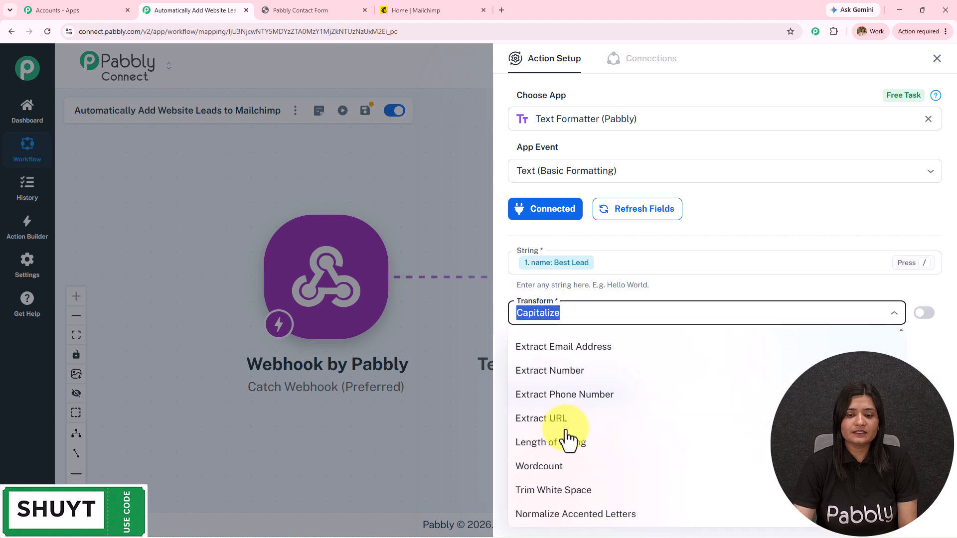
{"action": "scroll", "coordinate": [573, 407], "scroll_direction": "up", "scroll_amount": 1}
{"action": "scroll", "coordinate": [573, 407], "scroll_direction": "down", "scroll_amount": 1}
{"action": "left_click", "coordinate": [571, 371]}
{"action": "left_click", "coordinate": [567, 396]}
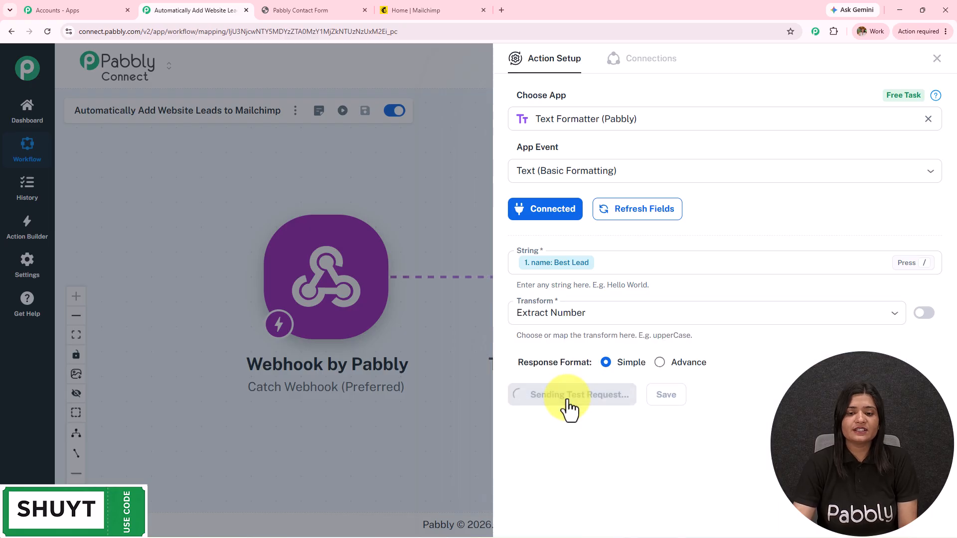
{"action": "scroll", "coordinate": [777, 379], "scroll_direction": "up", "scroll_amount": 2}
{"action": "left_click", "coordinate": [573, 164]}
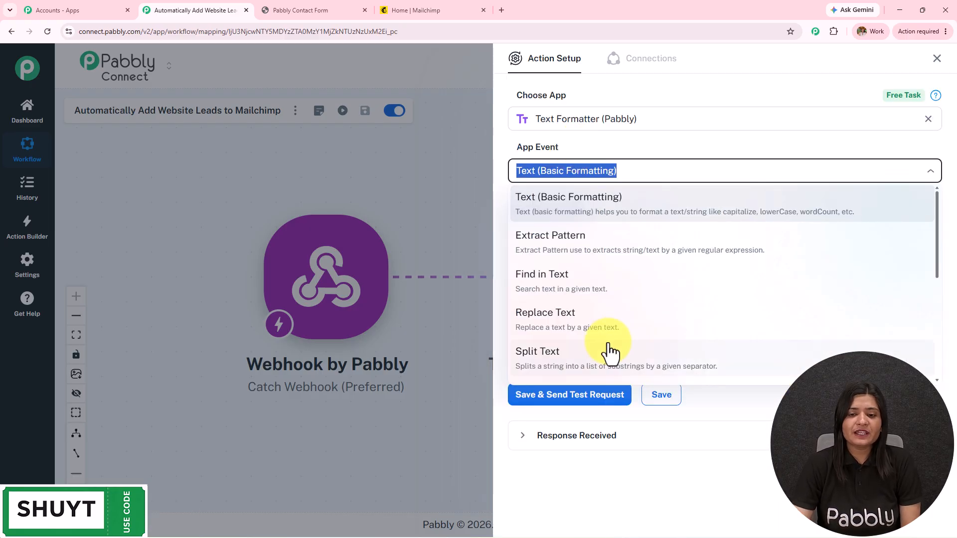
Switch the event to Split Text and map the webhook name into Text to Split
{"action": "left_click", "coordinate": [582, 354]}
{"action": "left_click", "coordinate": [518, 213]}
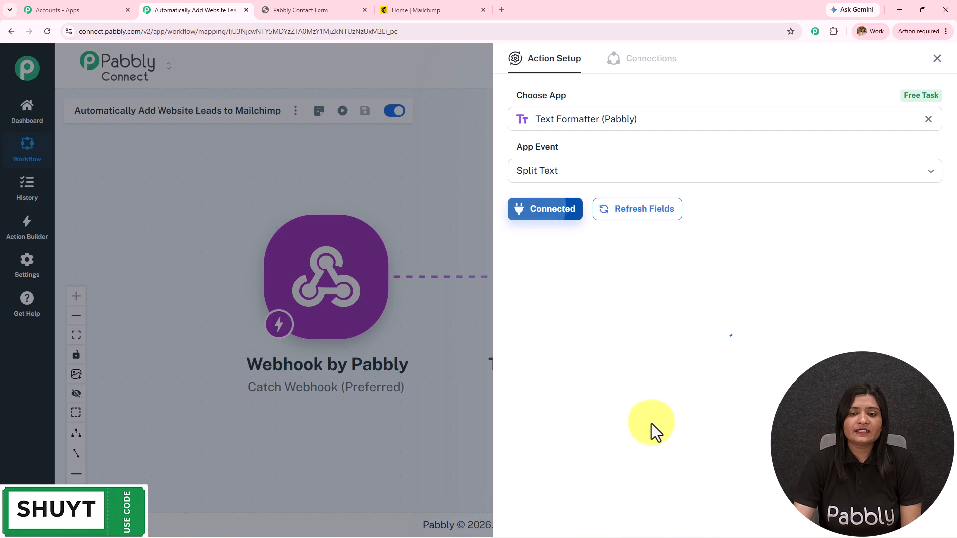
{"action": "left_click", "coordinate": [550, 261]}
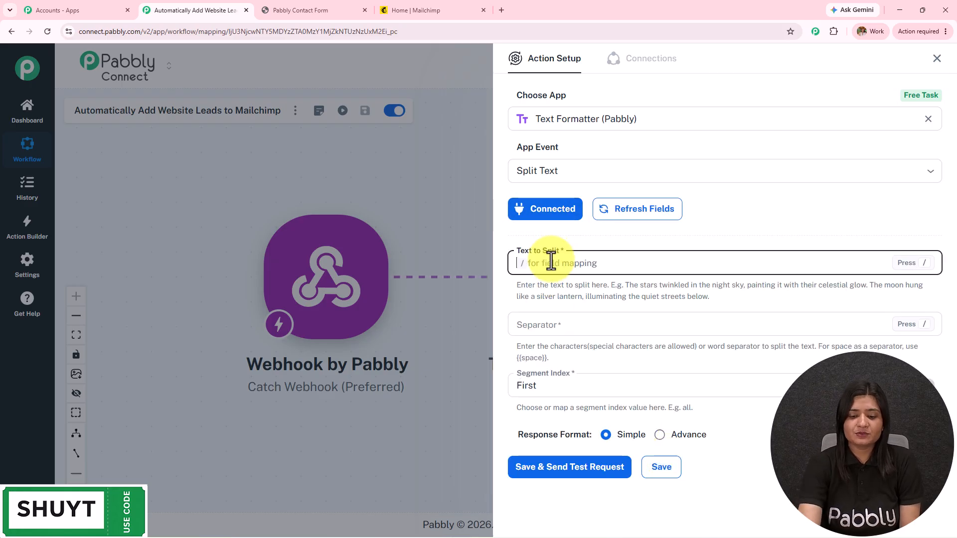
{"action": "type", "text": "/"}
{"action": "left_click", "coordinate": [588, 333]}
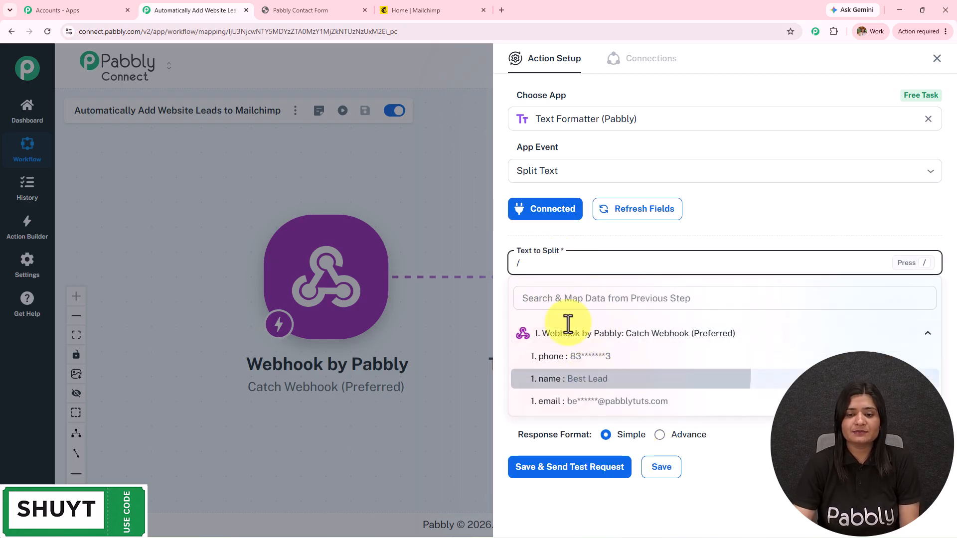
{"action": "left_click", "coordinate": [590, 379]}
Split on {{space}} with segment index All, test it, and check both name results
{"action": "left_click", "coordinate": [563, 325]}
{"action": "left_click_drag", "start_coordinate": [516, 359], "coordinate": [547, 357]}
{"action": "key", "text": "ctrl+c"}
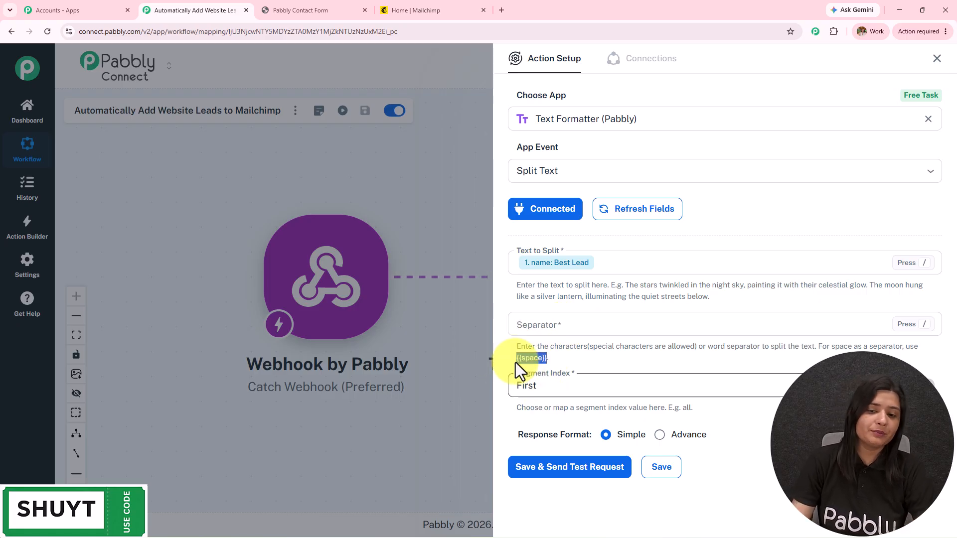
{"action": "left_click", "coordinate": [526, 325]}
{"action": "key", "text": "ctrl+v"}
{"action": "left_click", "coordinate": [565, 385]}
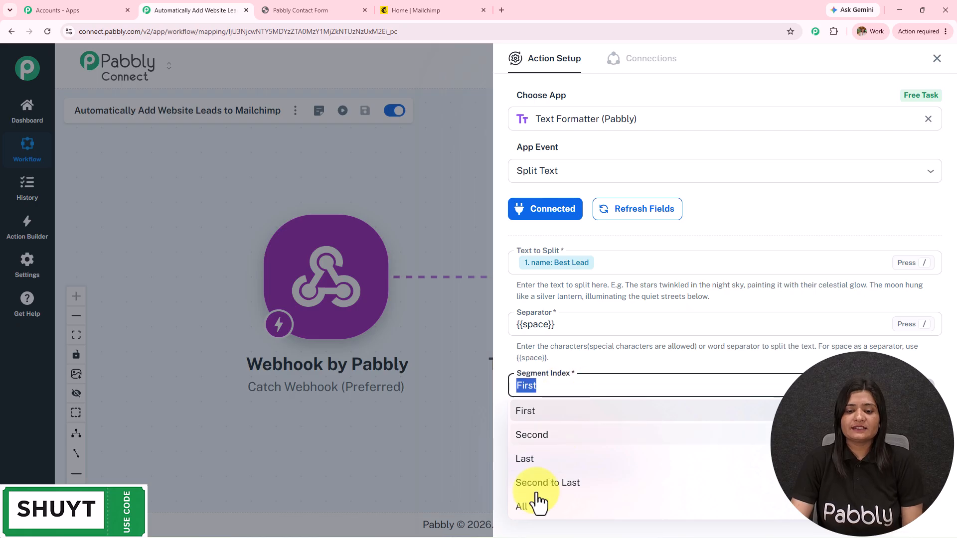
{"action": "left_click", "coordinate": [538, 513]}
{"action": "left_click", "coordinate": [561, 471]}
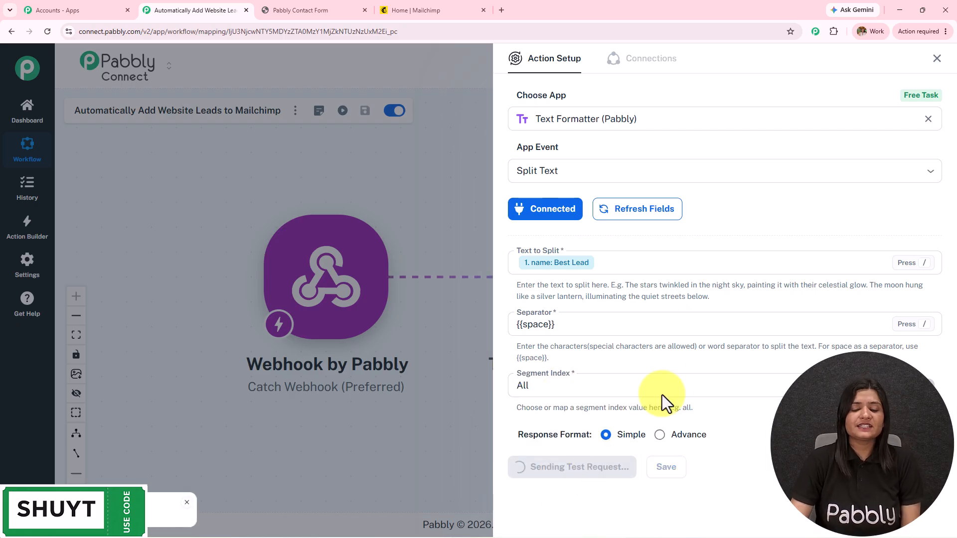
{"action": "scroll", "coordinate": [647, 409], "scroll_direction": "down", "scroll_amount": 4}
{"action": "left_click_drag", "start_coordinate": [771, 398], "coordinate": [698, 402]}
{"action": "left_click_drag", "start_coordinate": [765, 432], "coordinate": [619, 444]}
{"action": "left_click", "coordinate": [936, 59]}
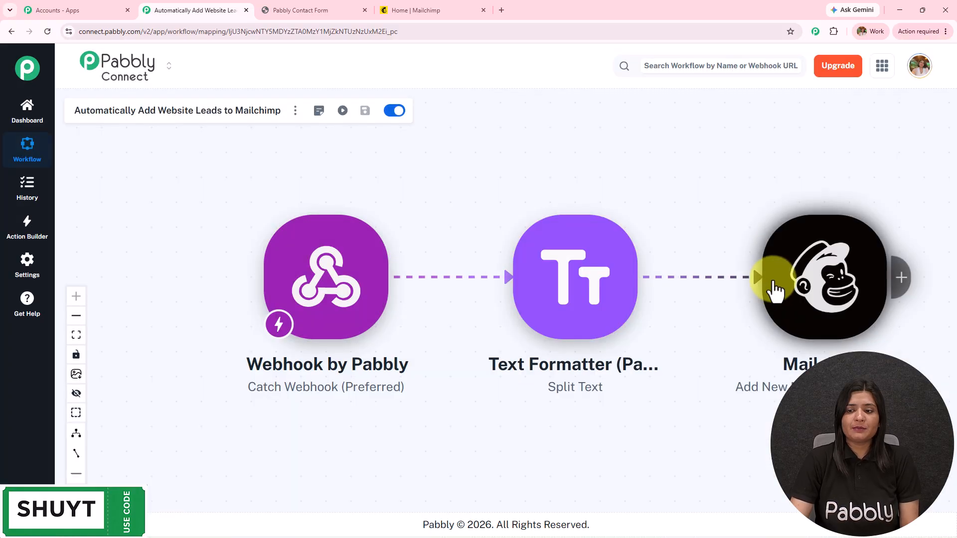
Map split results 0 and 1 into the Mailchimp step's First Name and Last Name
{"action": "left_click", "coordinate": [777, 292]}
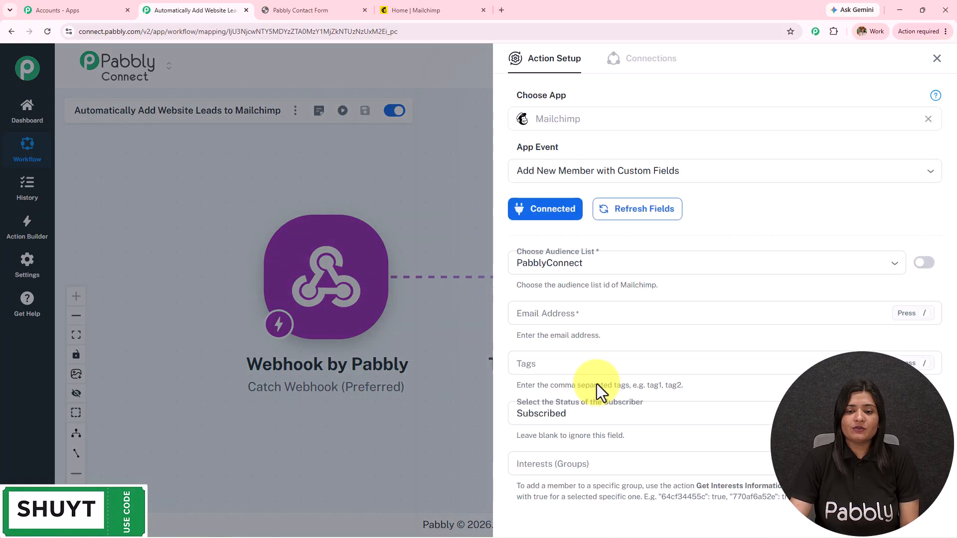
{"action": "scroll", "coordinate": [583, 408], "scroll_direction": "down", "scroll_amount": 10}
{"action": "scroll", "coordinate": [570, 425], "scroll_direction": "up", "scroll_amount": 3}
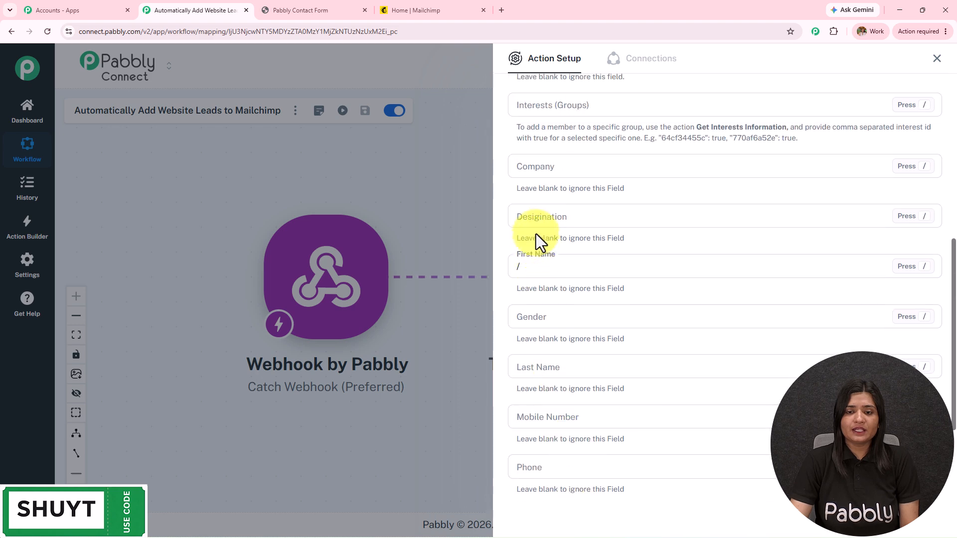
{"action": "left_click", "coordinate": [538, 267]}
{"action": "type", "text": "/"}
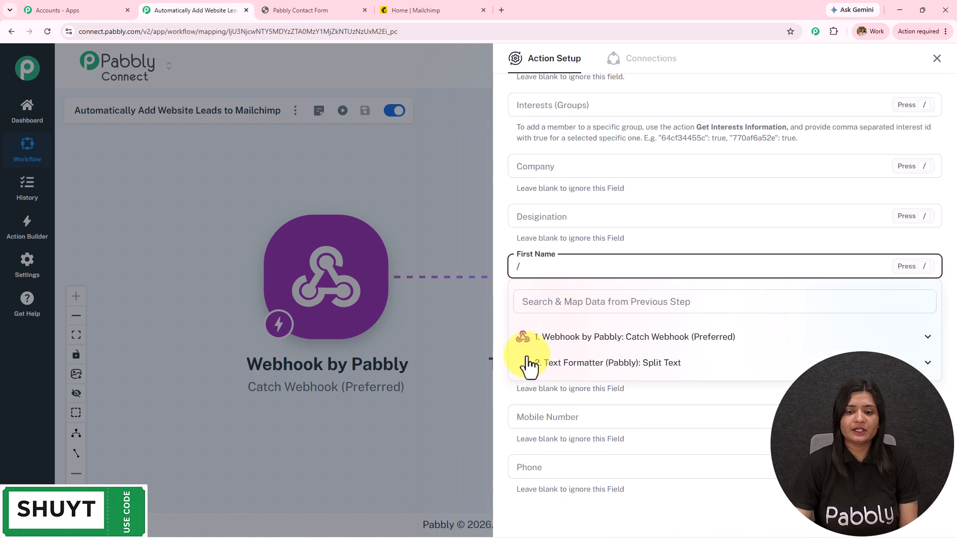
{"action": "left_click", "coordinate": [554, 369]}
{"action": "left_click", "coordinate": [573, 409]}
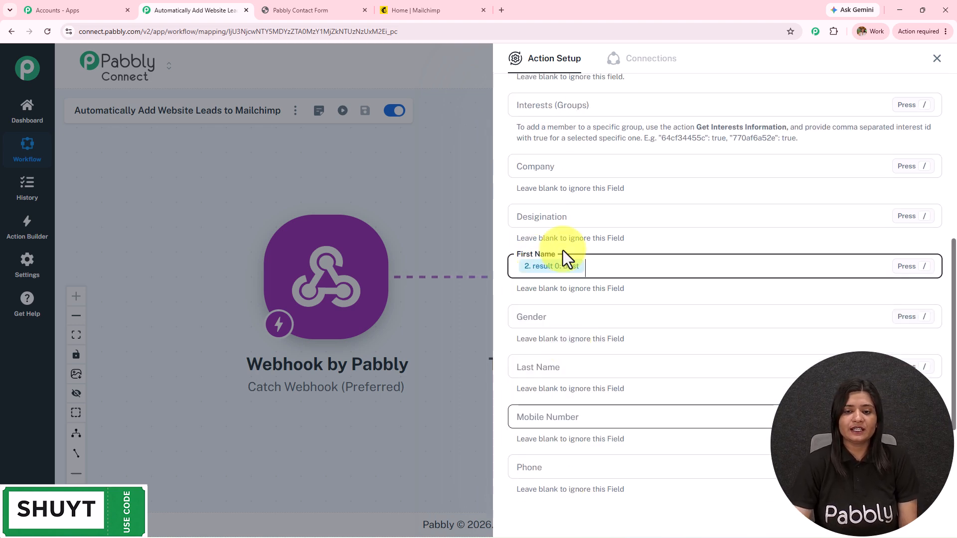
{"action": "scroll", "coordinate": [567, 344], "scroll_direction": "down", "scroll_amount": 3}
{"action": "left_click", "coordinate": [561, 218]}
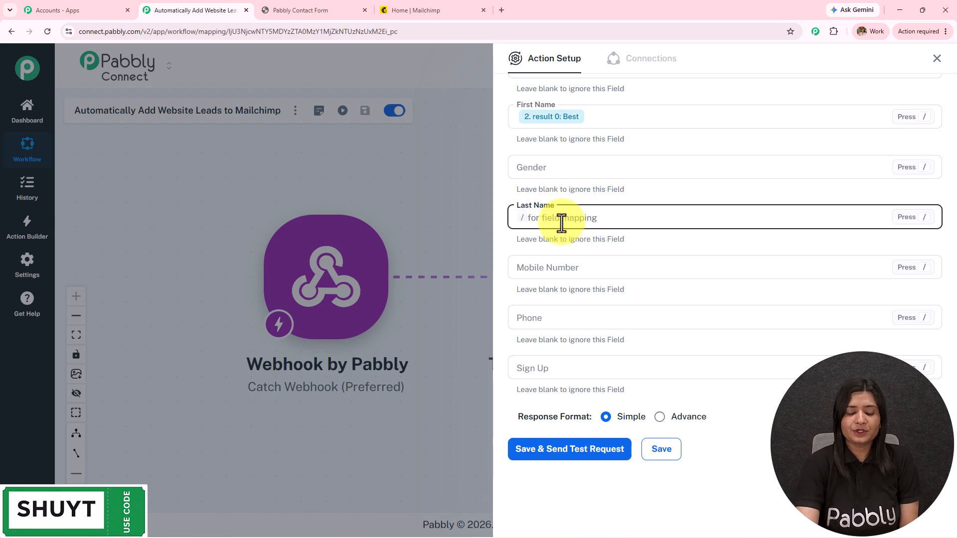
{"action": "type", "text": "/"}
{"action": "left_click", "coordinate": [588, 319]}
{"action": "left_click", "coordinate": [597, 382]}
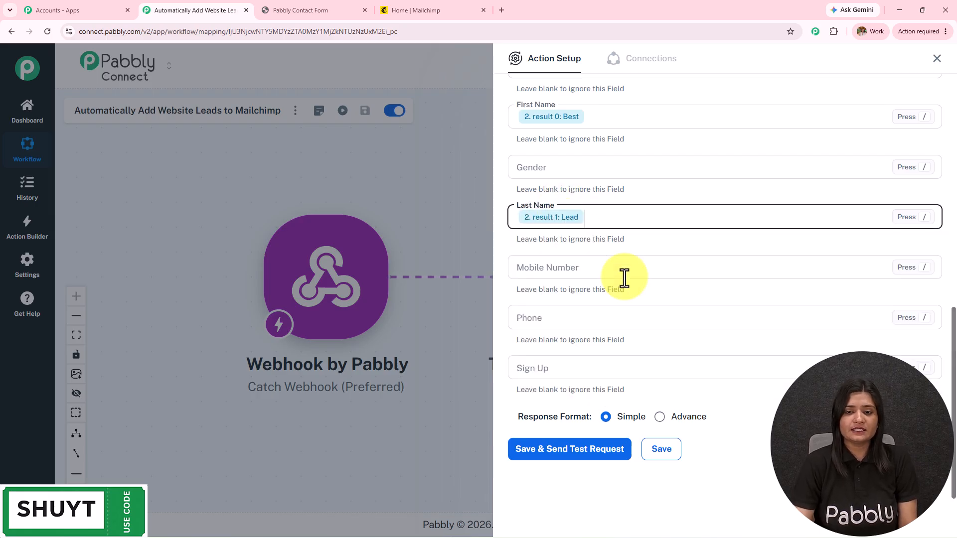
Map the webhook phone into both Mobile Number and Phone
{"action": "left_click", "coordinate": [610, 267]}
{"action": "type", "text": "/"}
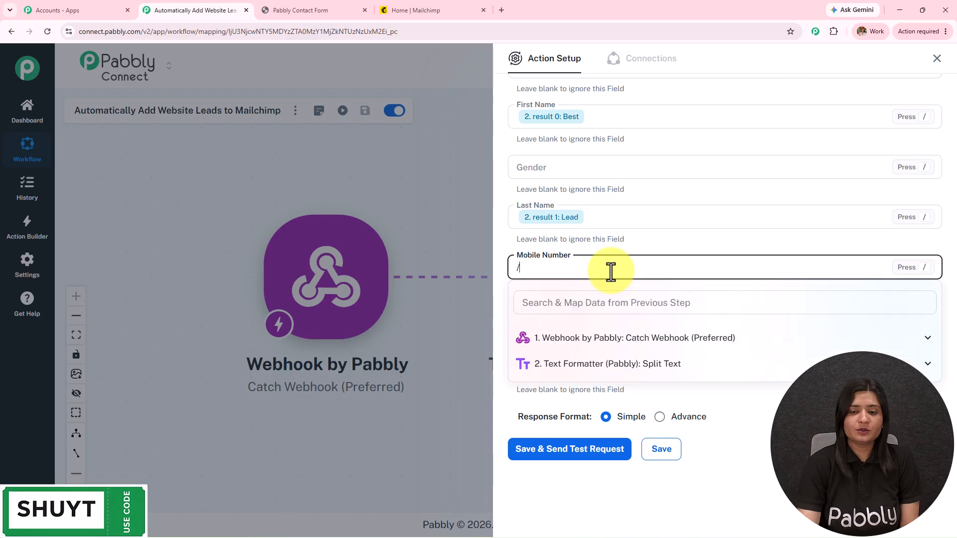
{"action": "left_click", "coordinate": [626, 339]}
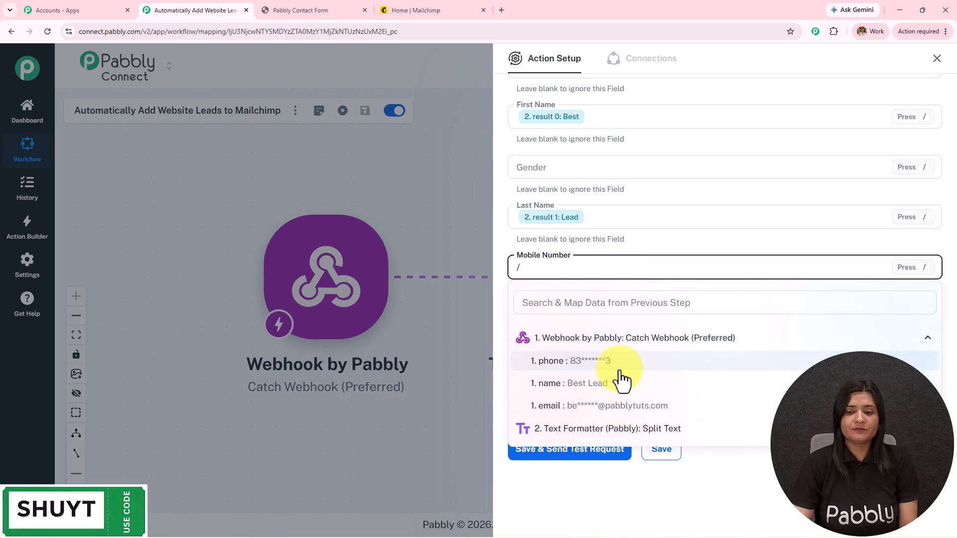
{"action": "left_click", "coordinate": [578, 364]}
{"action": "left_click", "coordinate": [544, 316]}
{"action": "type", "text": "/"}
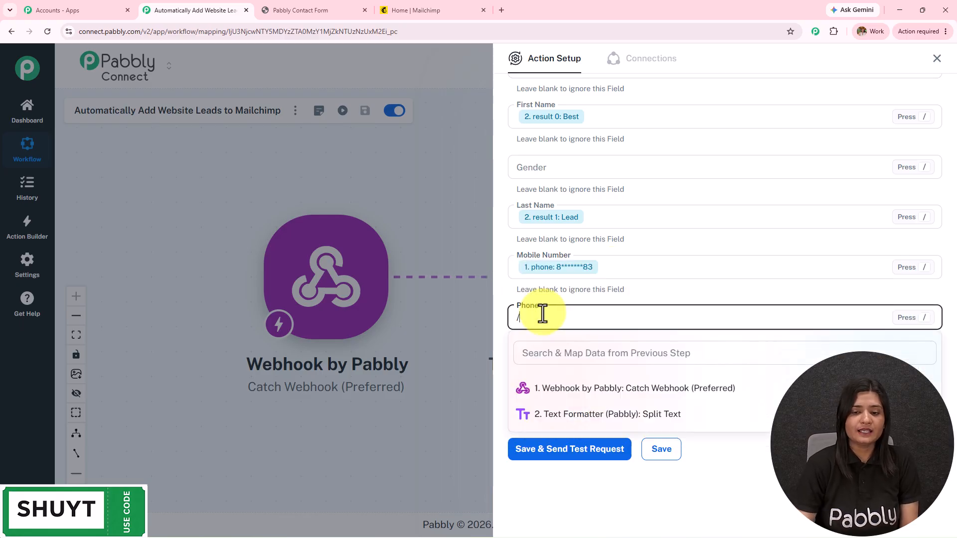
{"action": "left_click", "coordinate": [573, 386]}
{"action": "left_click", "coordinate": [581, 409]}
{"action": "scroll", "coordinate": [605, 357], "scroll_direction": "up", "scroll_amount": 10}
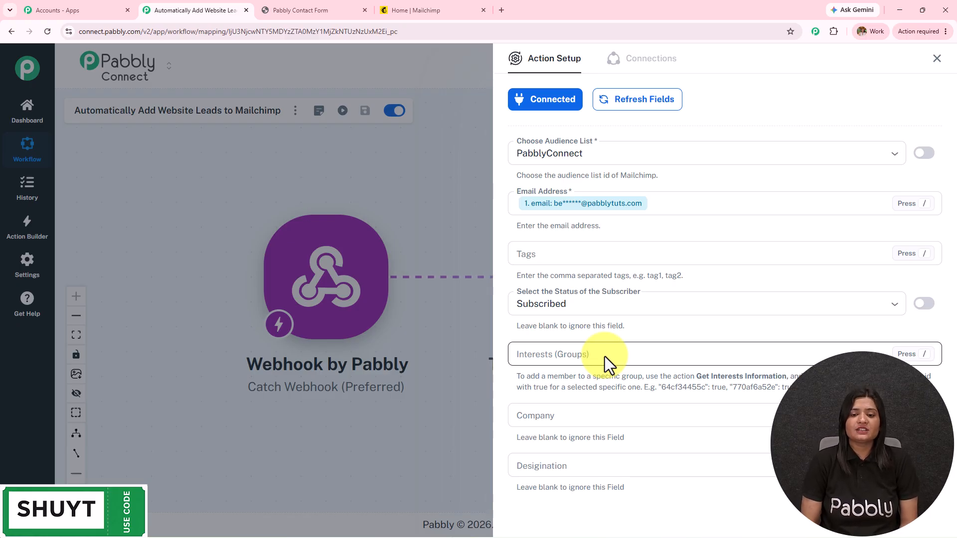
Send the Mailchimp step's test request and review the returned name, mobile and phone values
{"action": "scroll", "coordinate": [604, 354], "scroll_direction": "down", "scroll_amount": 7}
{"action": "scroll", "coordinate": [602, 353], "scroll_direction": "down", "scroll_amount": 2}
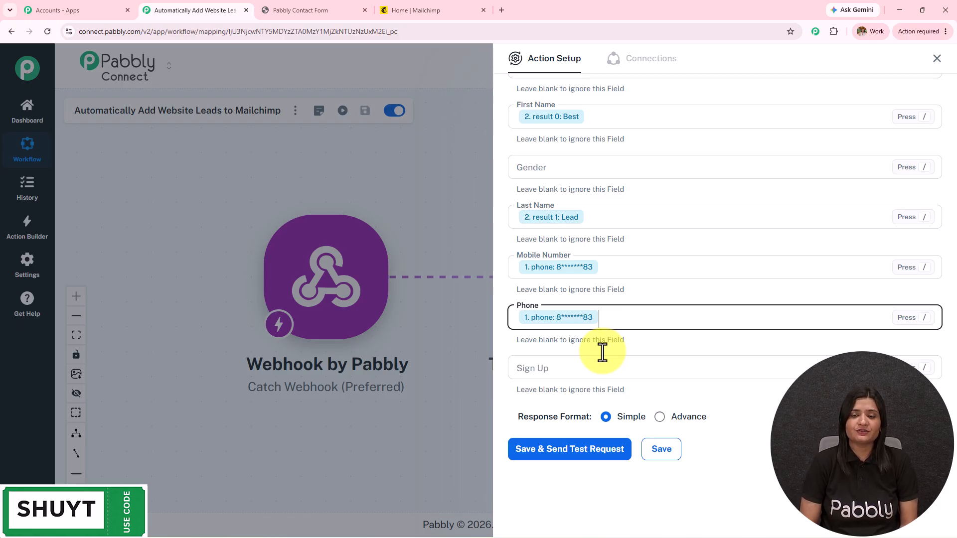
{"action": "left_click", "coordinate": [573, 455]}
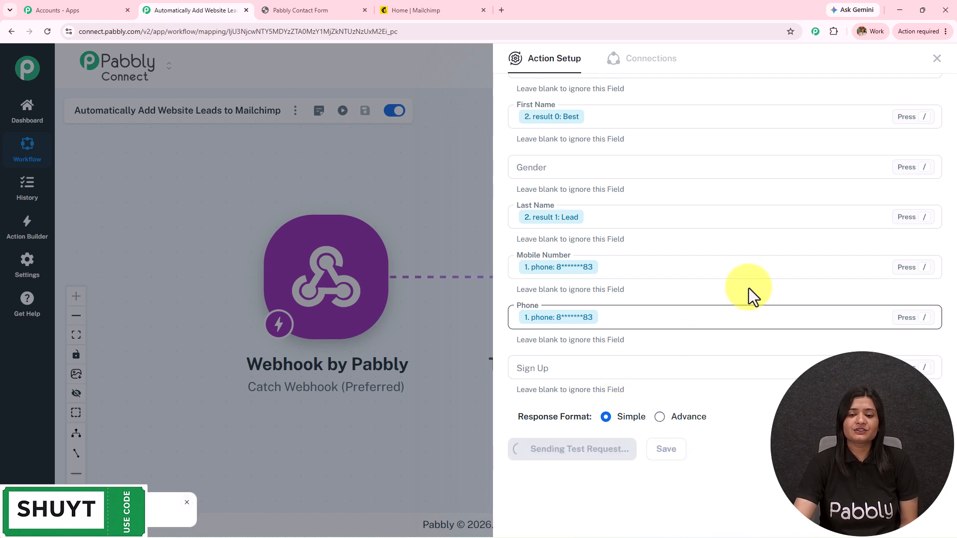
{"action": "scroll", "coordinate": [792, 406], "scroll_direction": "down", "scroll_amount": 6}
{"action": "scroll", "coordinate": [778, 409], "scroll_direction": "down", "scroll_amount": 3}
{"action": "scroll", "coordinate": [779, 399], "scroll_direction": "up", "scroll_amount": 10}
{"action": "scroll", "coordinate": [803, 279], "scroll_direction": "down", "scroll_amount": 7}
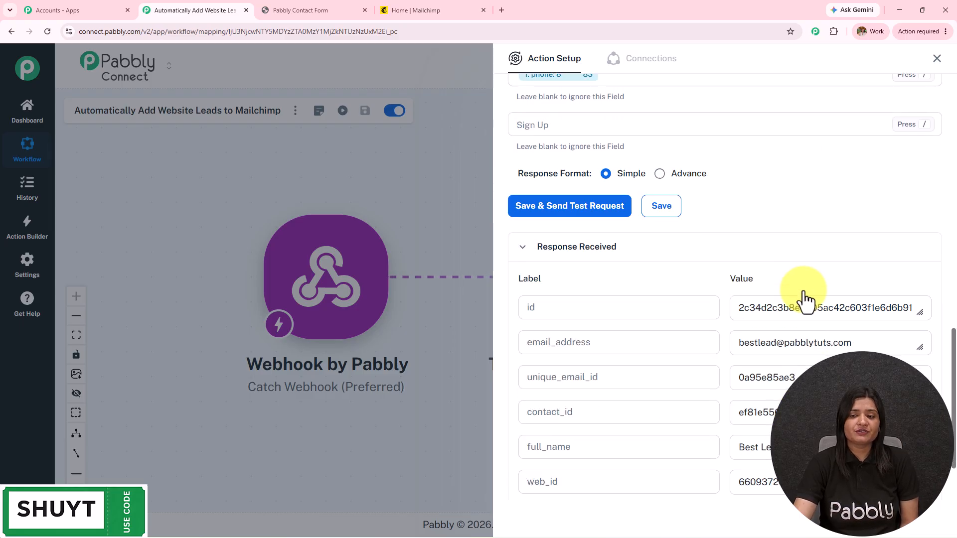
{"action": "left_click", "coordinate": [456, 6]}
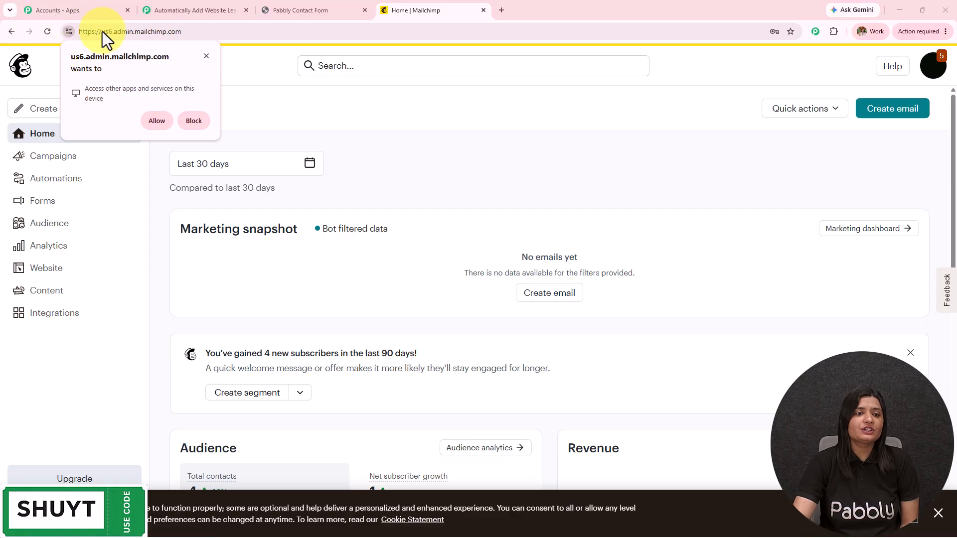
Open the new contact in the Mailchimp audience and check its first name, last name and phone fields
{"action": "left_click", "coordinate": [206, 55]}
{"action": "left_click", "coordinate": [48, 229]}
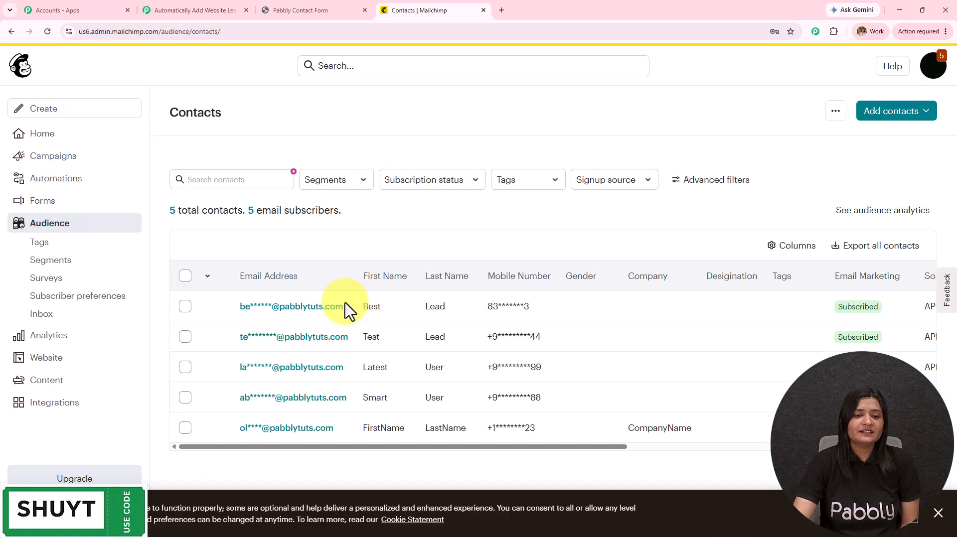
{"action": "left_click", "coordinate": [321, 307]}
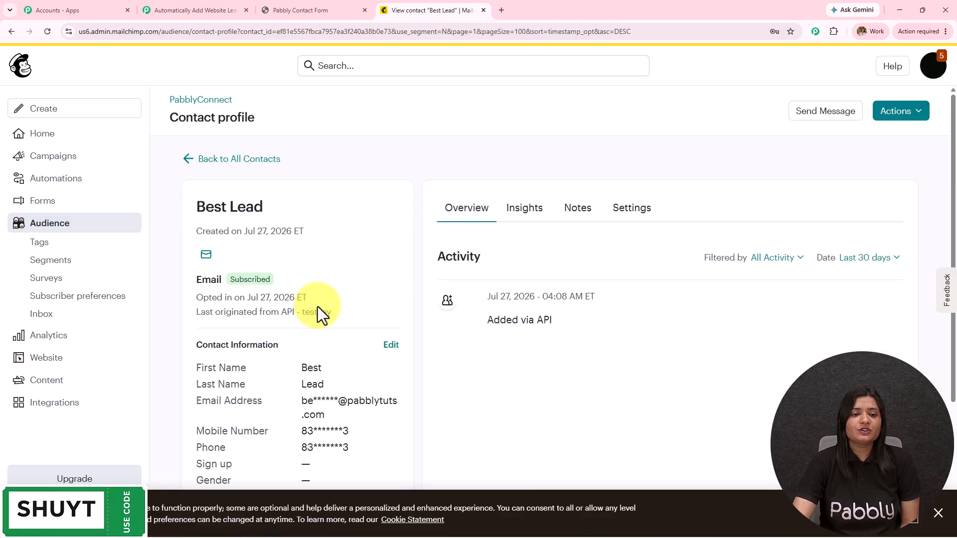
{"action": "scroll", "coordinate": [318, 309], "scroll_direction": "down", "scroll_amount": 3}
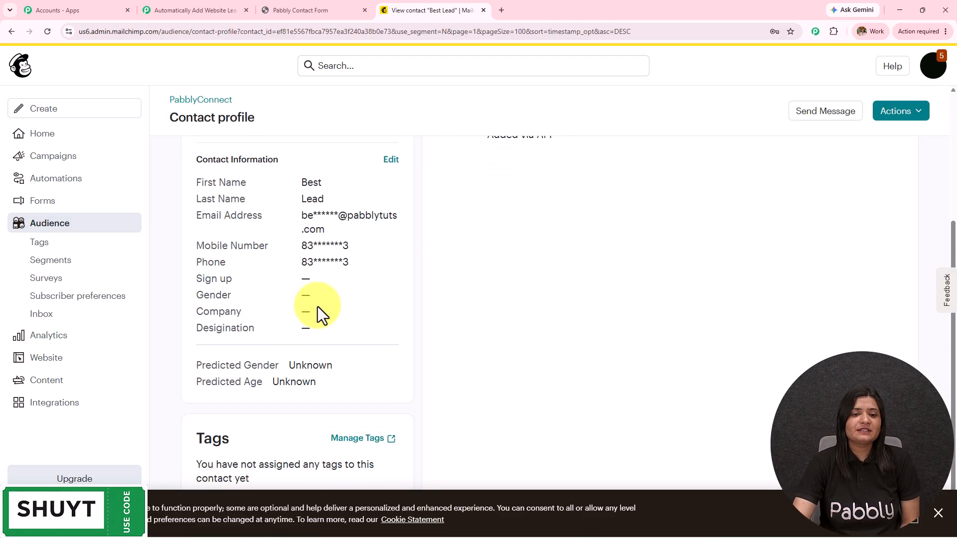
{"action": "left_click", "coordinate": [388, 161]}
{"action": "scroll", "coordinate": [333, 290], "scroll_direction": "down", "scroll_amount": 4}
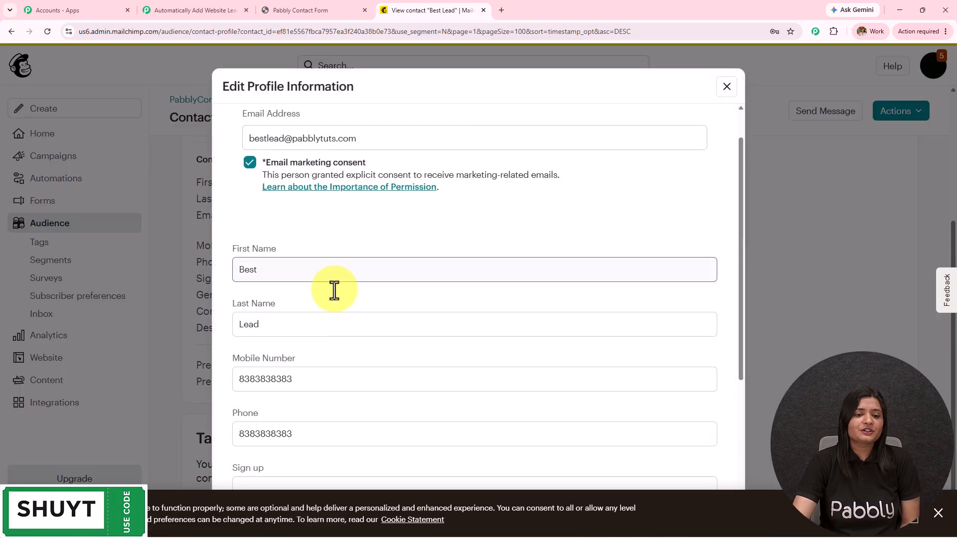
{"action": "left_click_drag", "start_coordinate": [296, 204], "coordinate": [202, 215]}
{"action": "left_click_drag", "start_coordinate": [296, 260], "coordinate": [144, 271]}
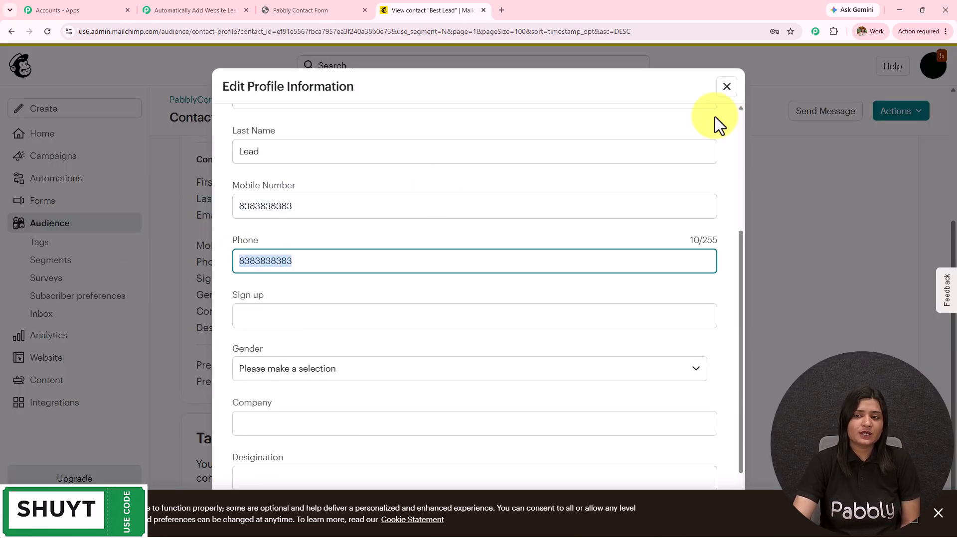
{"action": "left_click", "coordinate": [726, 88]}
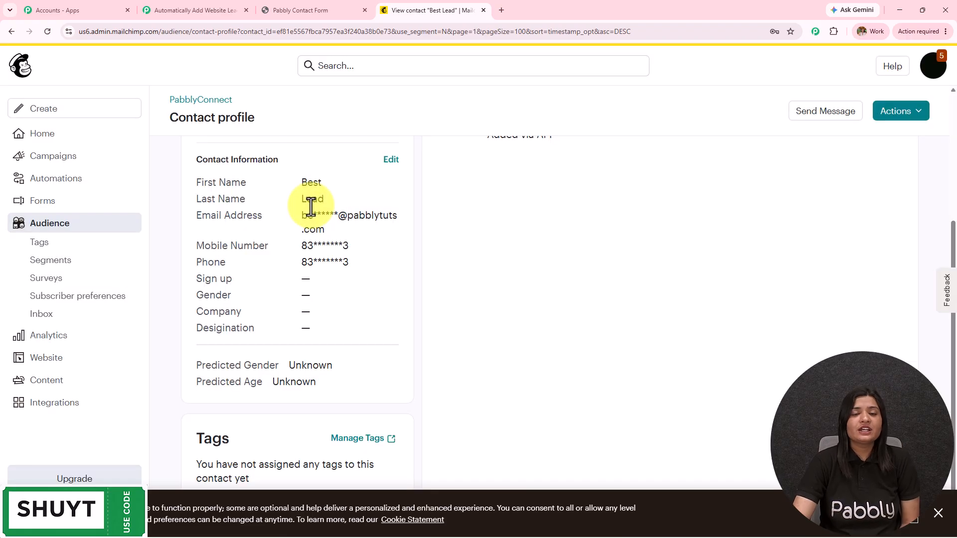
{"action": "left_click", "coordinate": [198, 10]}
Close the step settings and pan to view the Webhook, Text Formatter and Mailchimp workflow
{"action": "left_click", "coordinate": [937, 58]}
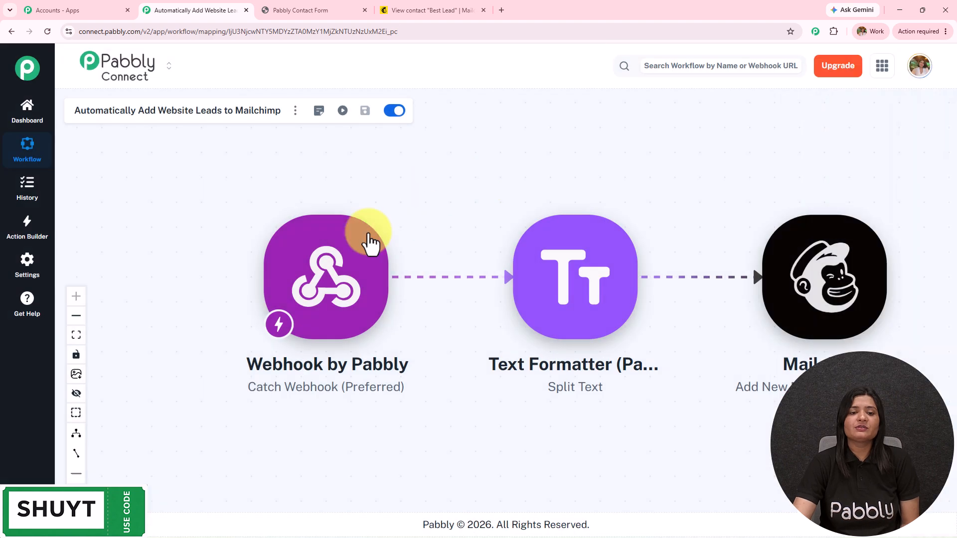
{"action": "left_click_drag", "start_coordinate": [481, 220], "coordinate": [419, 234]}
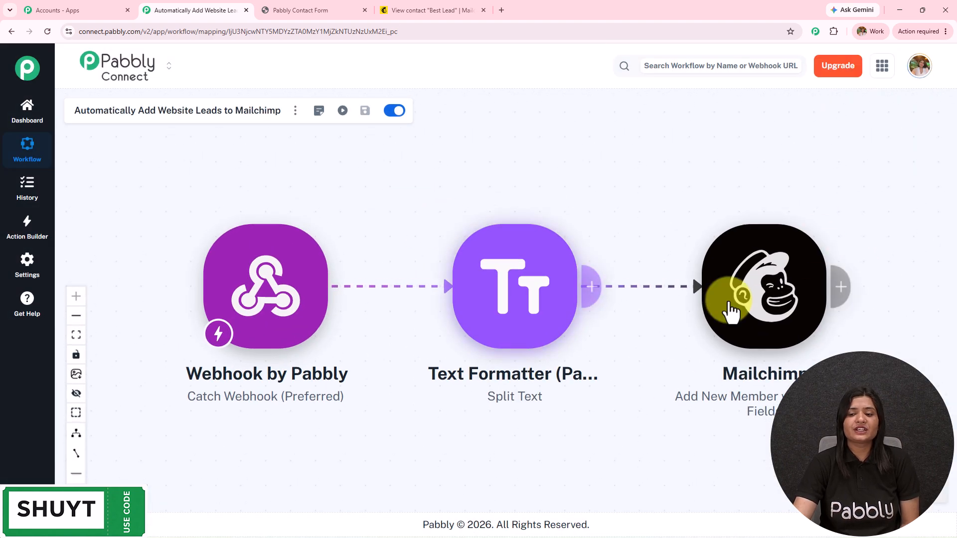